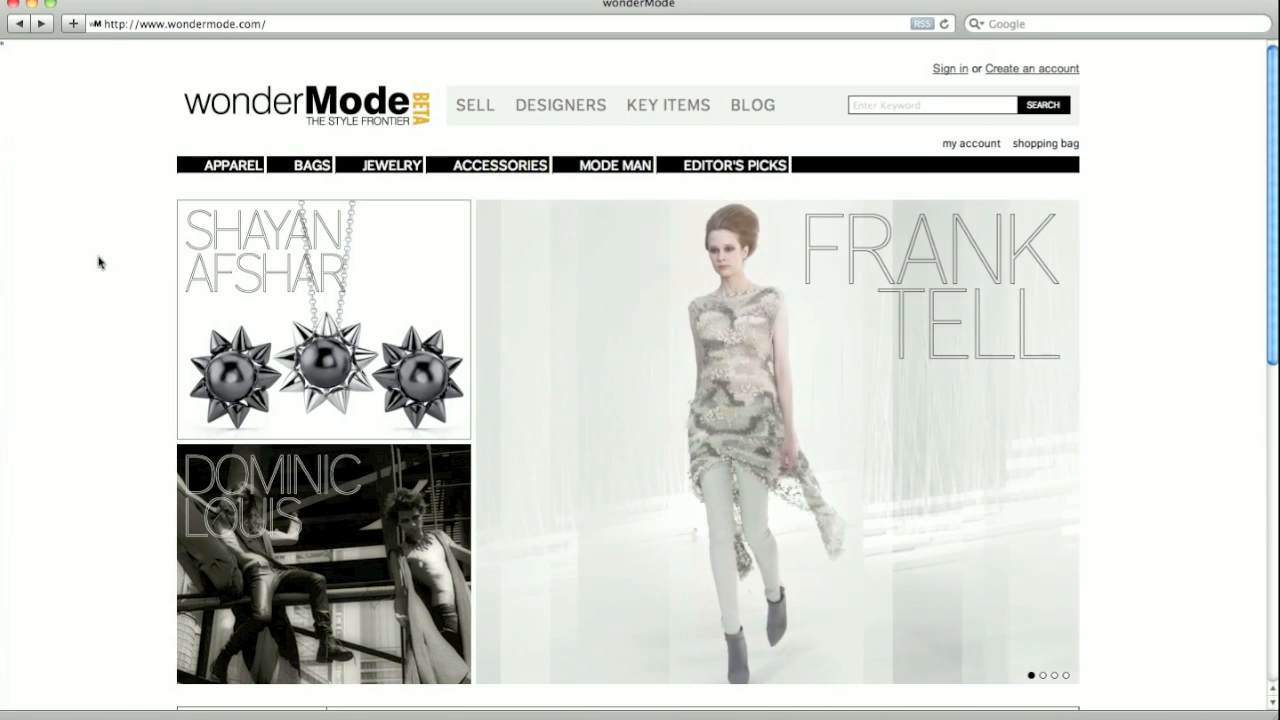
- Log in to the wonderMode seller area with the seller's email and password
left_click(475, 113)
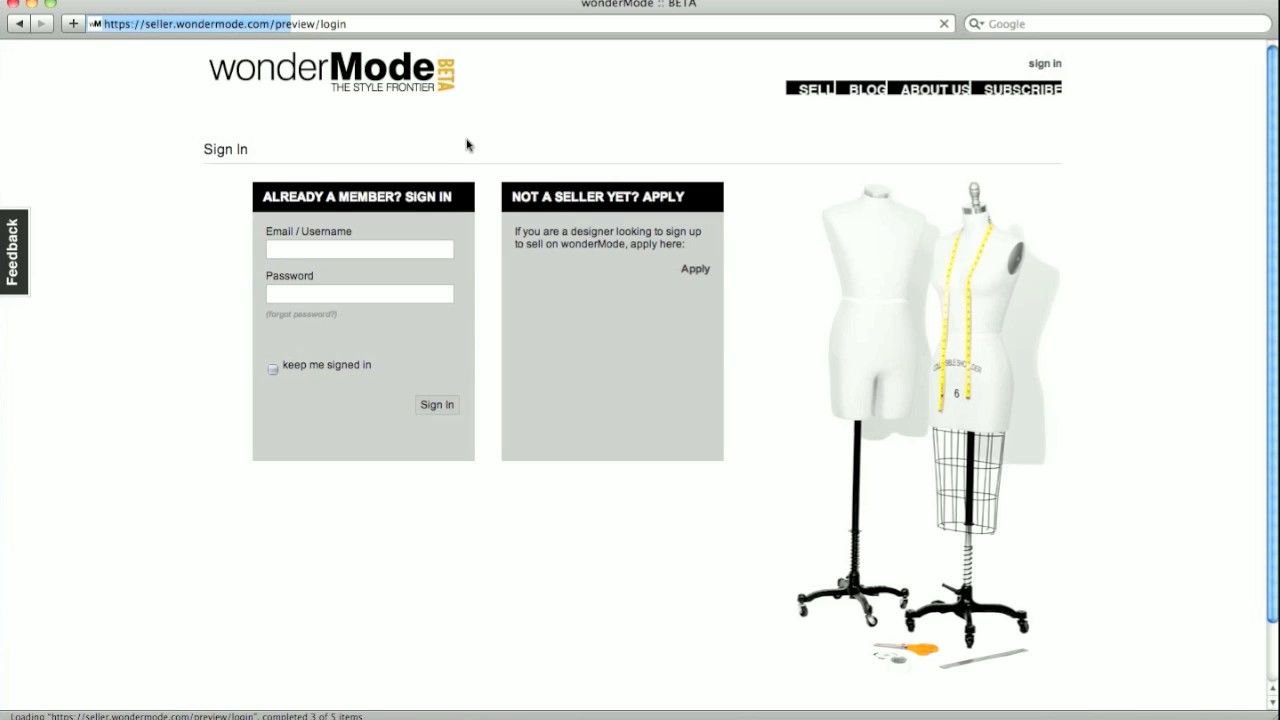
left_click(374, 248)
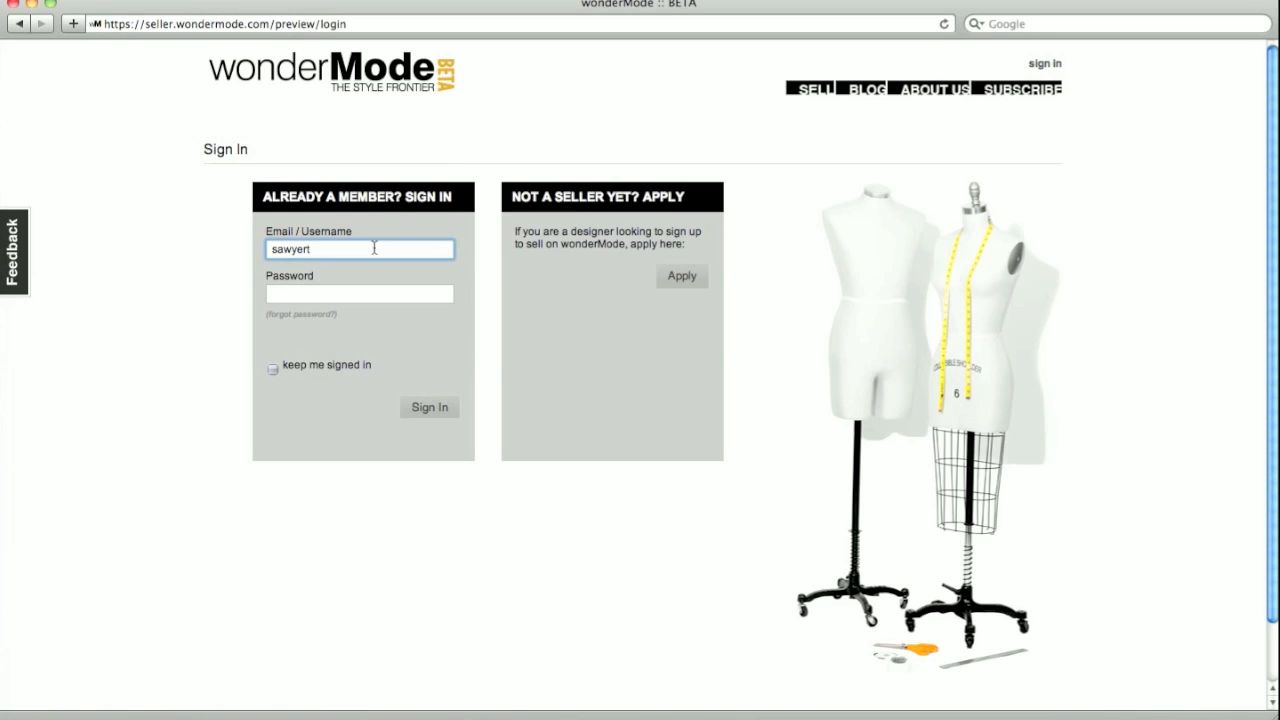
key("Tab")
type("******")
key("Return")
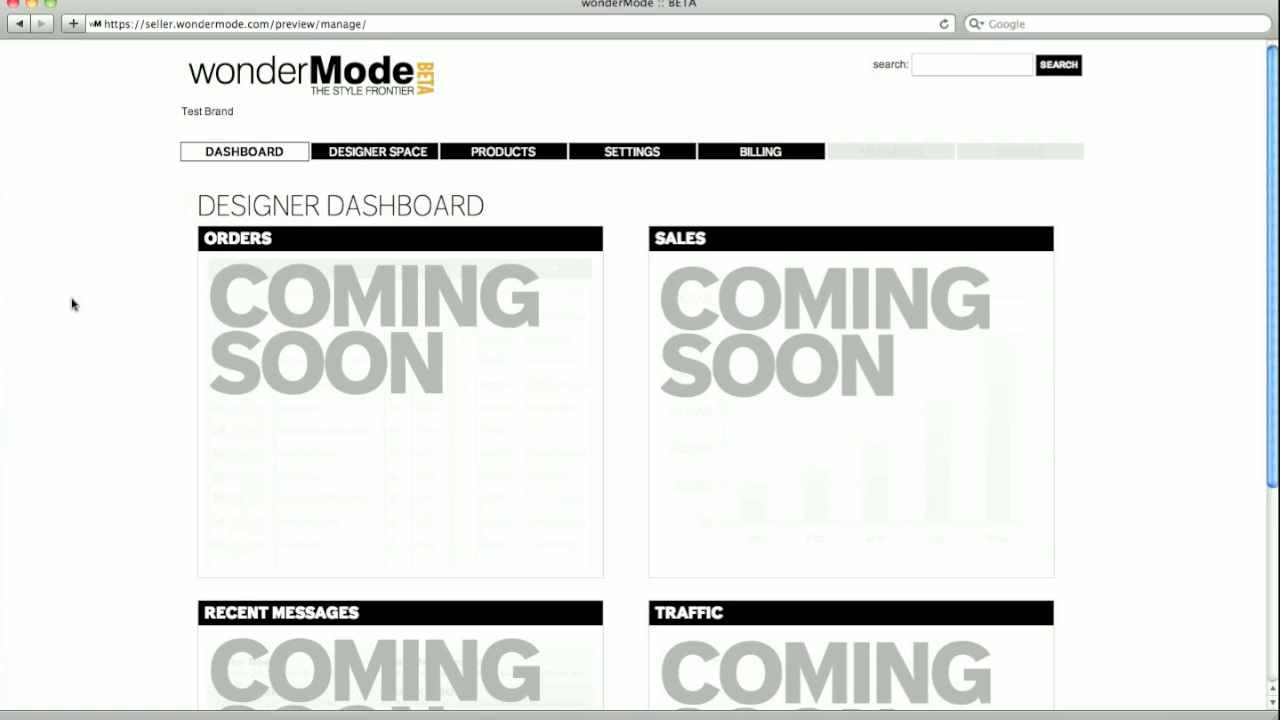
- Scroll through the Test Brand Designer Dashboard, then go to the Designer Space section
scroll(72, 304, "down", 4)
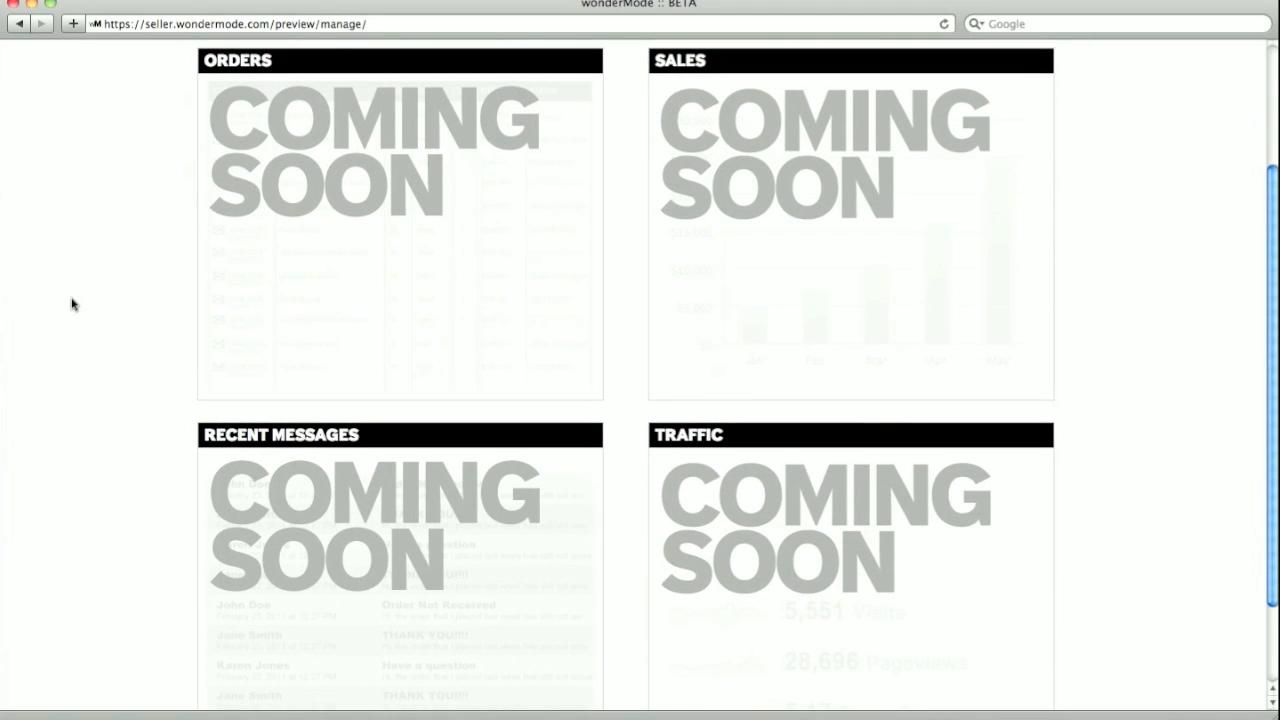
scroll(72, 304, "up", 1)
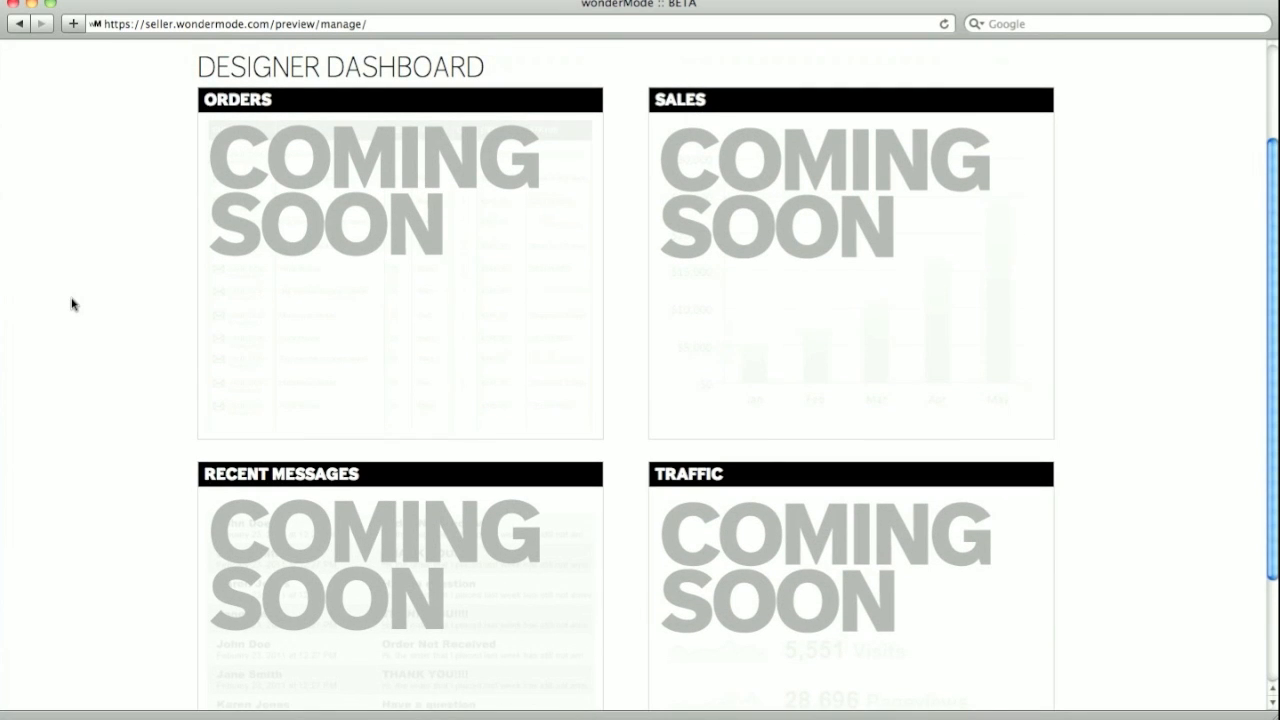
scroll(72, 304, "up", 4)
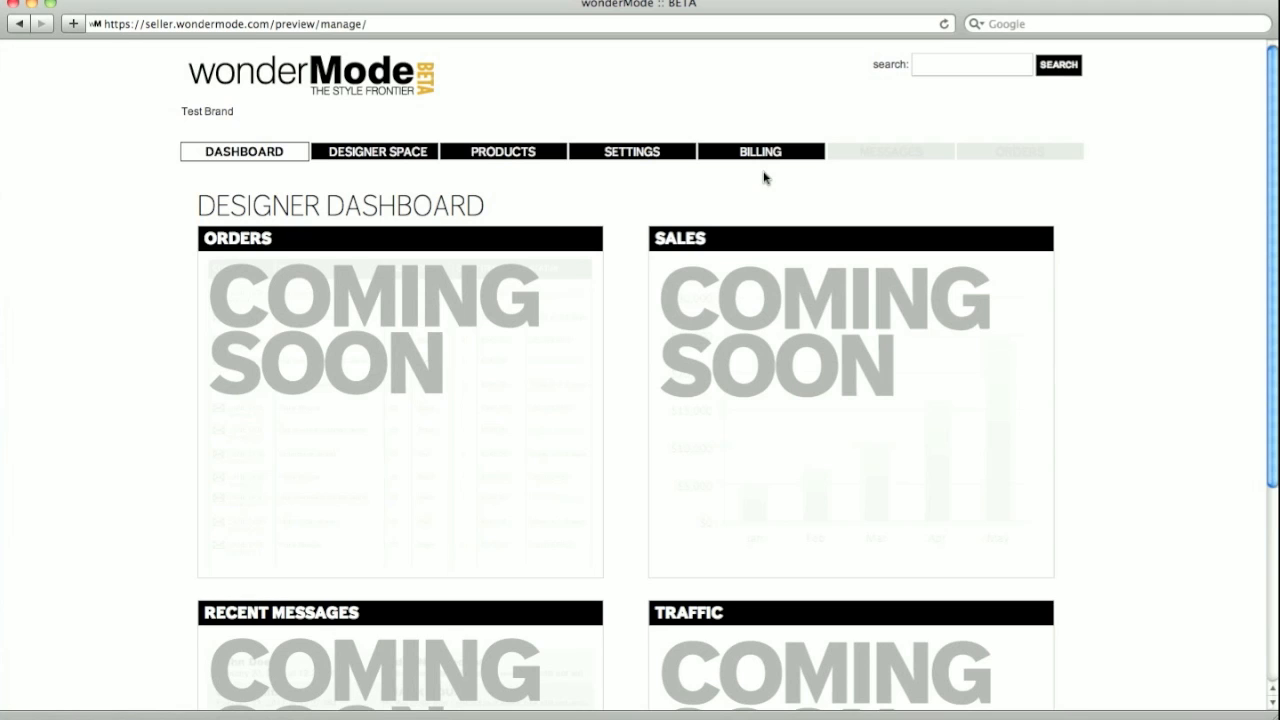
left_click(387, 158)
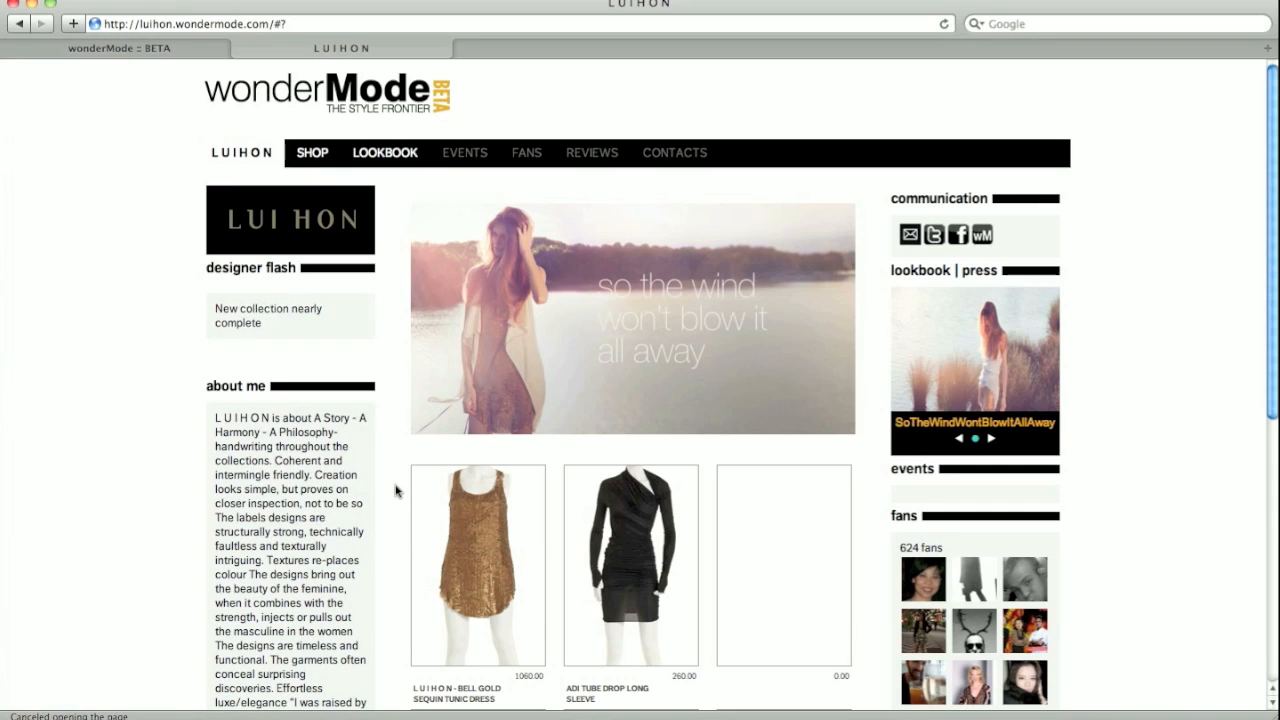
- Browse the LUIHON shop with all products shown, then its lookbook, and return to the storefront home
left_click(299, 154)
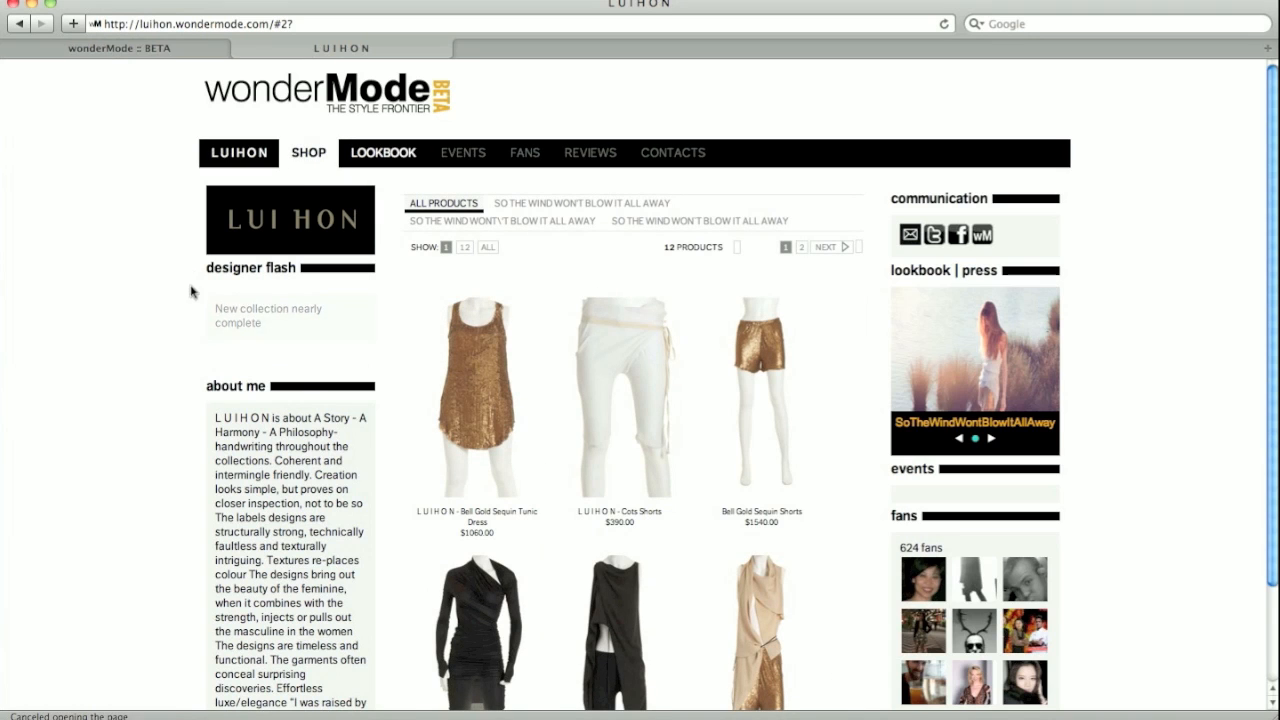
scroll(212, 326, "down", 3)
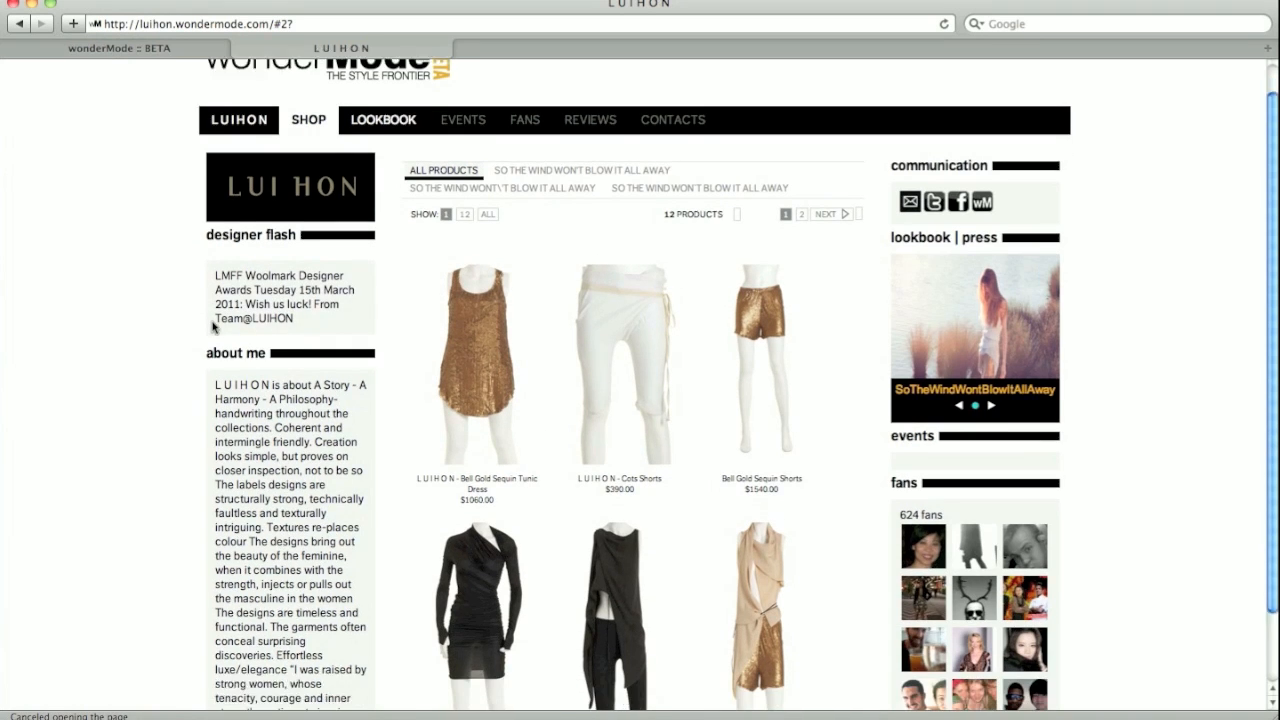
scroll(212, 326, "up", 2)
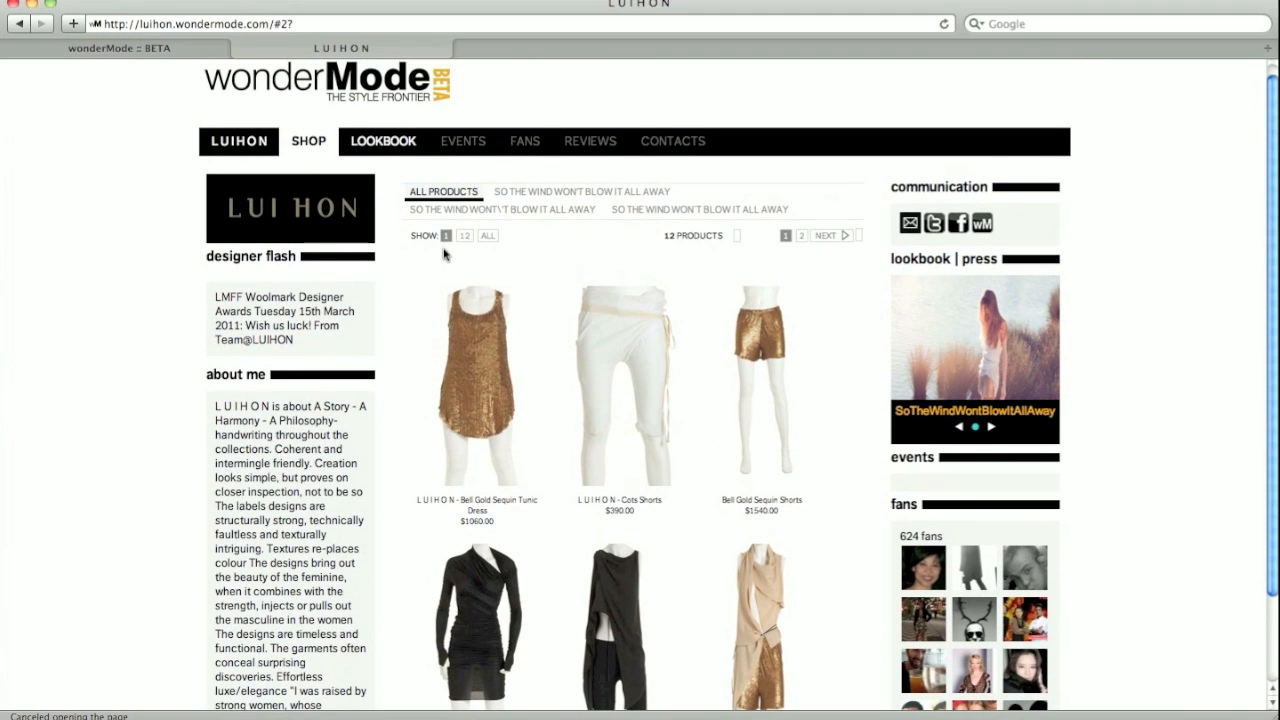
left_click(487, 236)
scroll(135, 323, "down", 10)
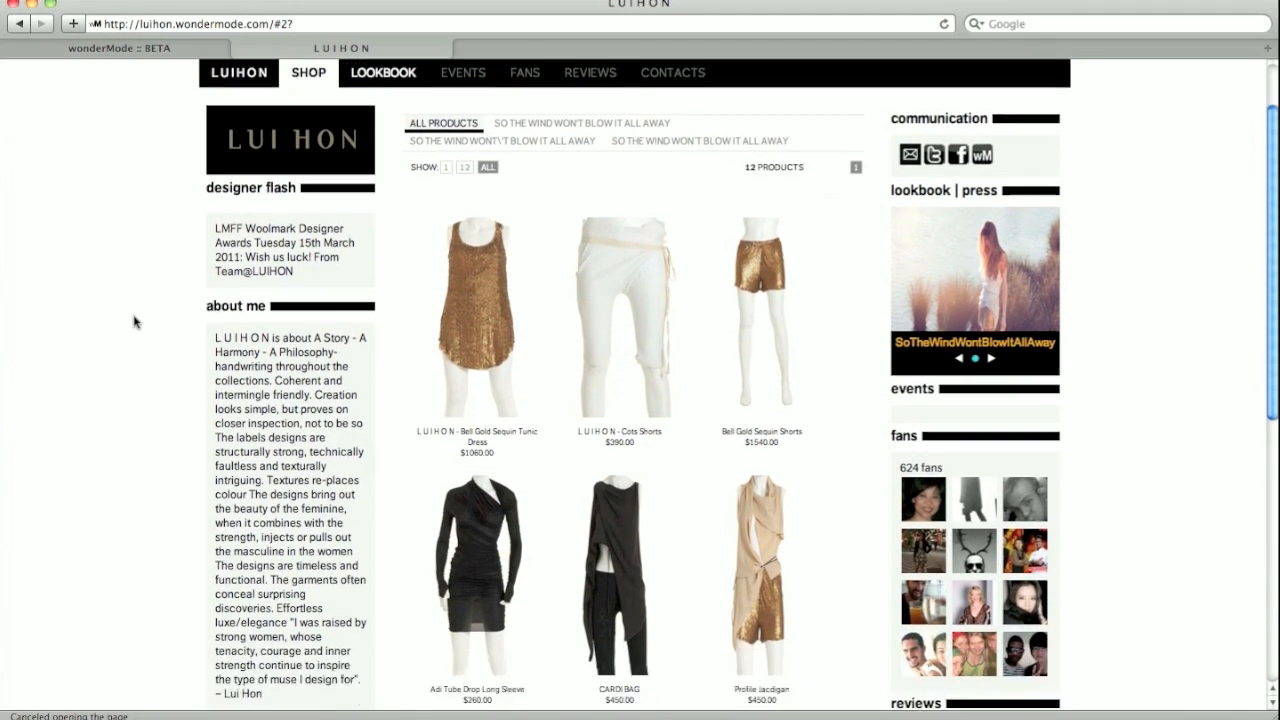
scroll(135, 323, "up", 10)
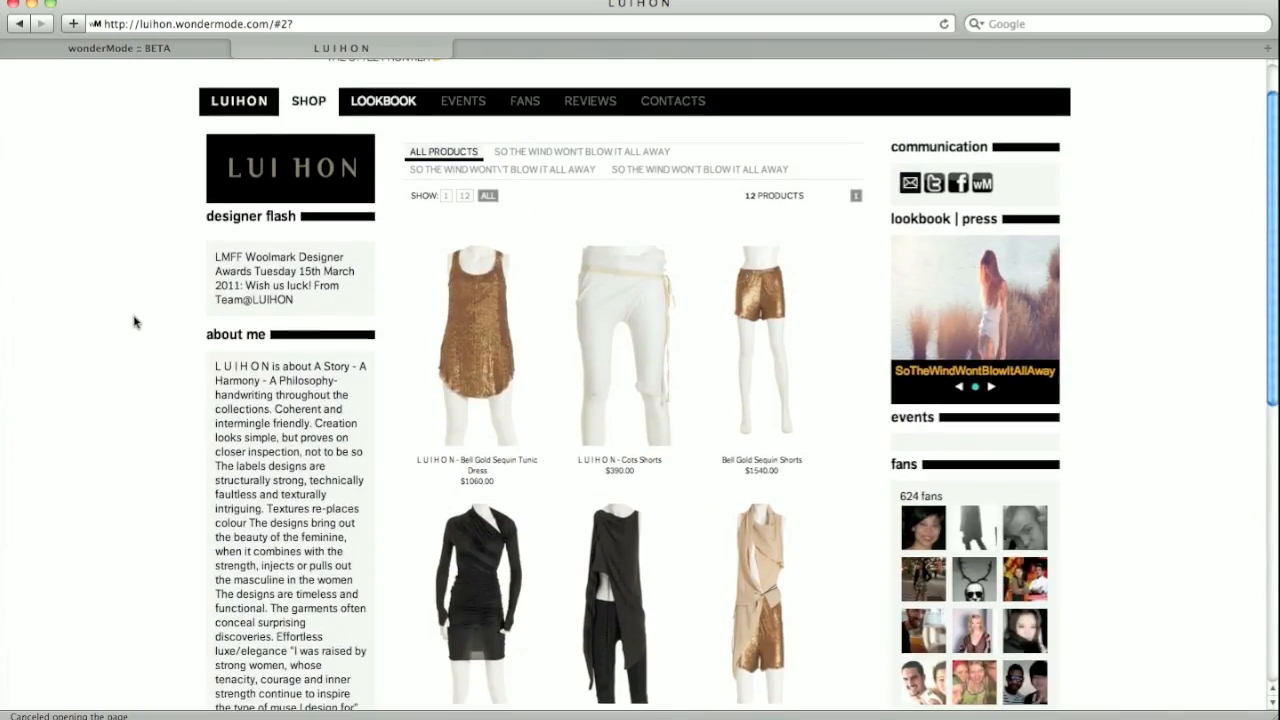
left_click(383, 161)
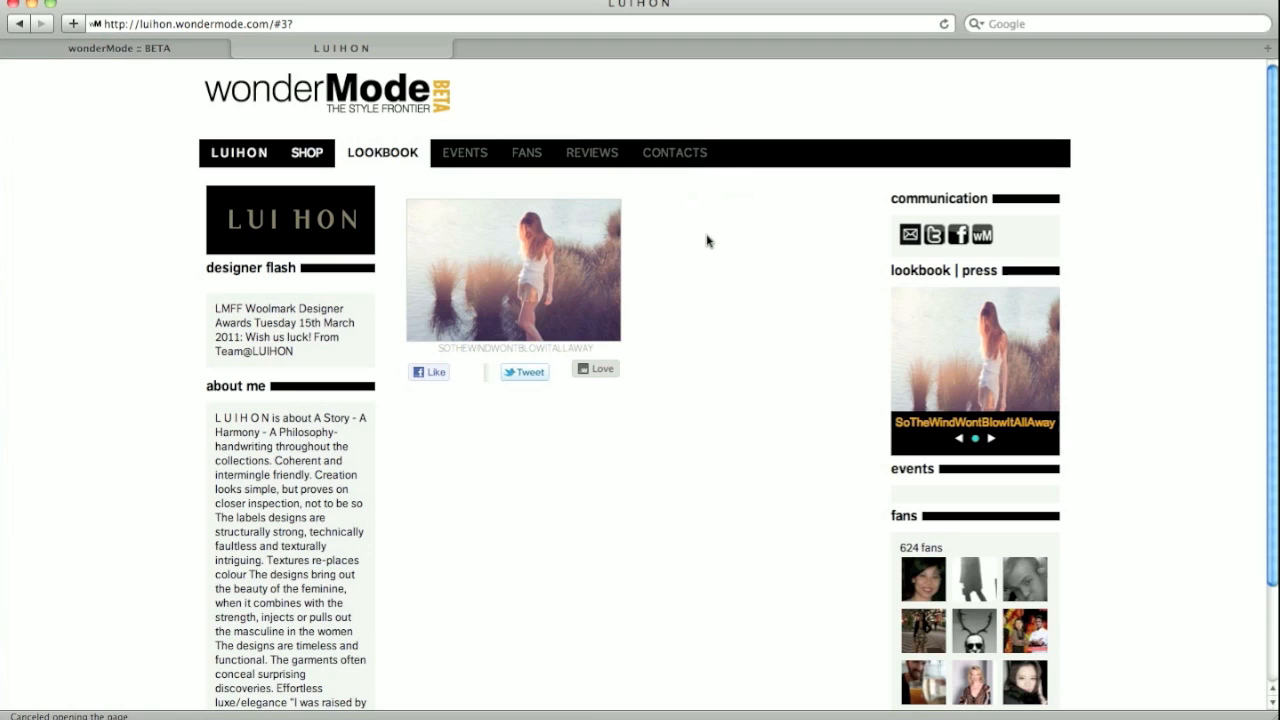
left_click(240, 152)
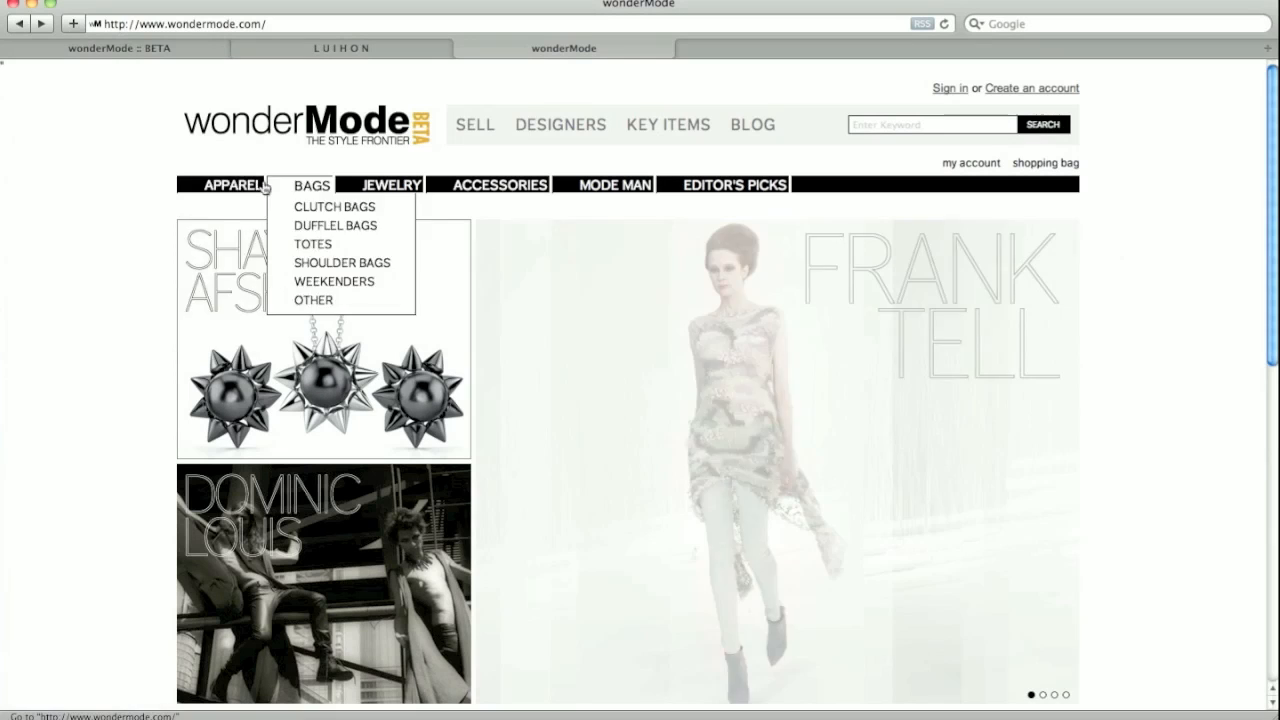
- Open the Adi Tube Drop Long Sleeve dress from Apparel › Dresses and look over its page
mouse_move(230, 186)
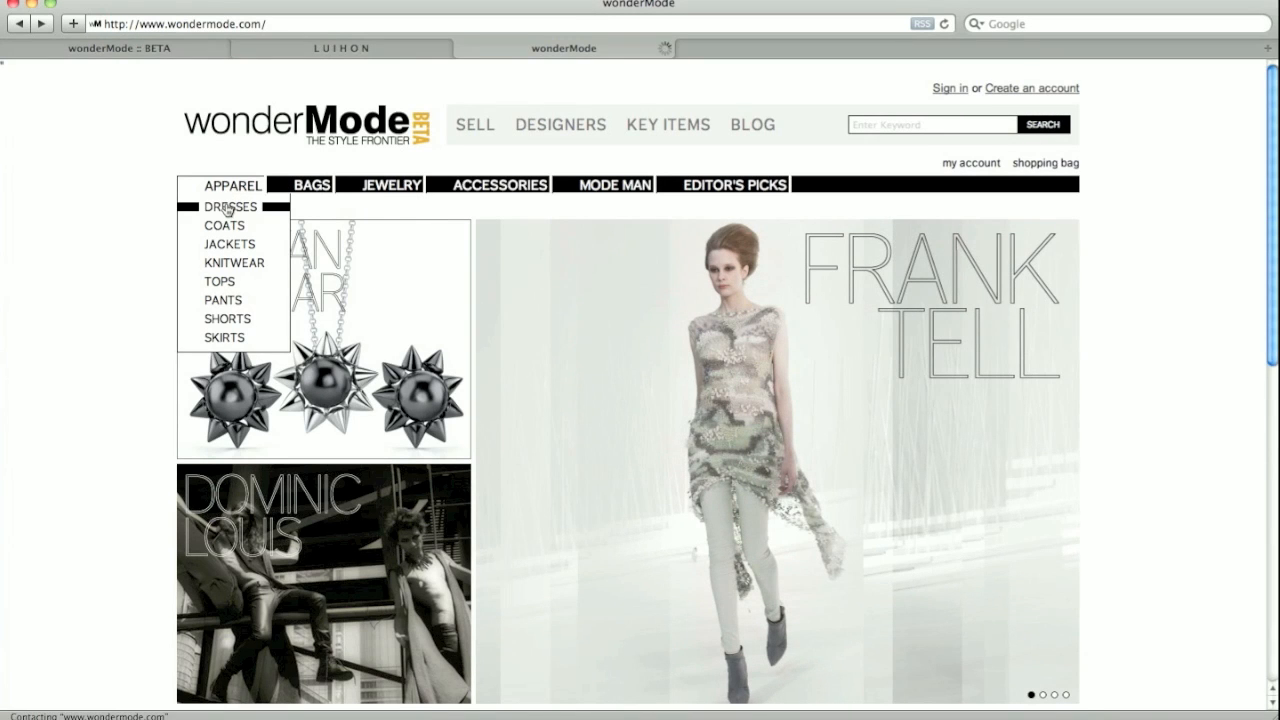
left_click(228, 207)
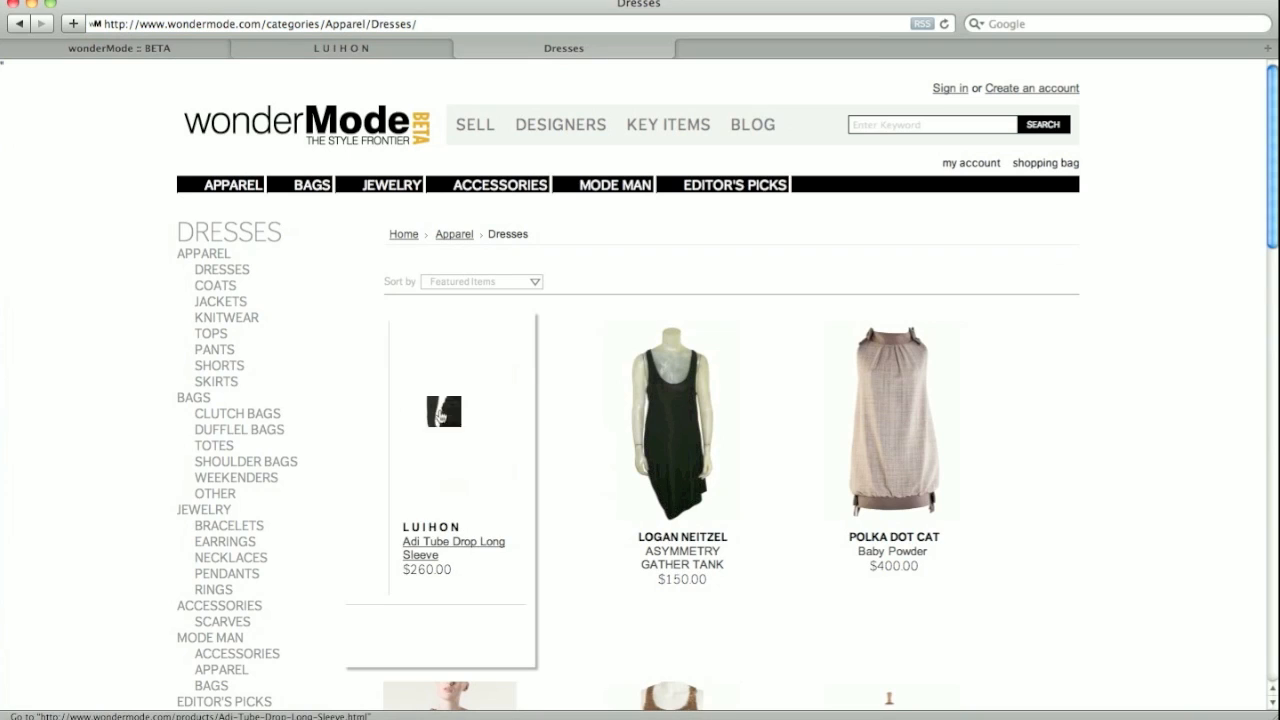
left_click(446, 417)
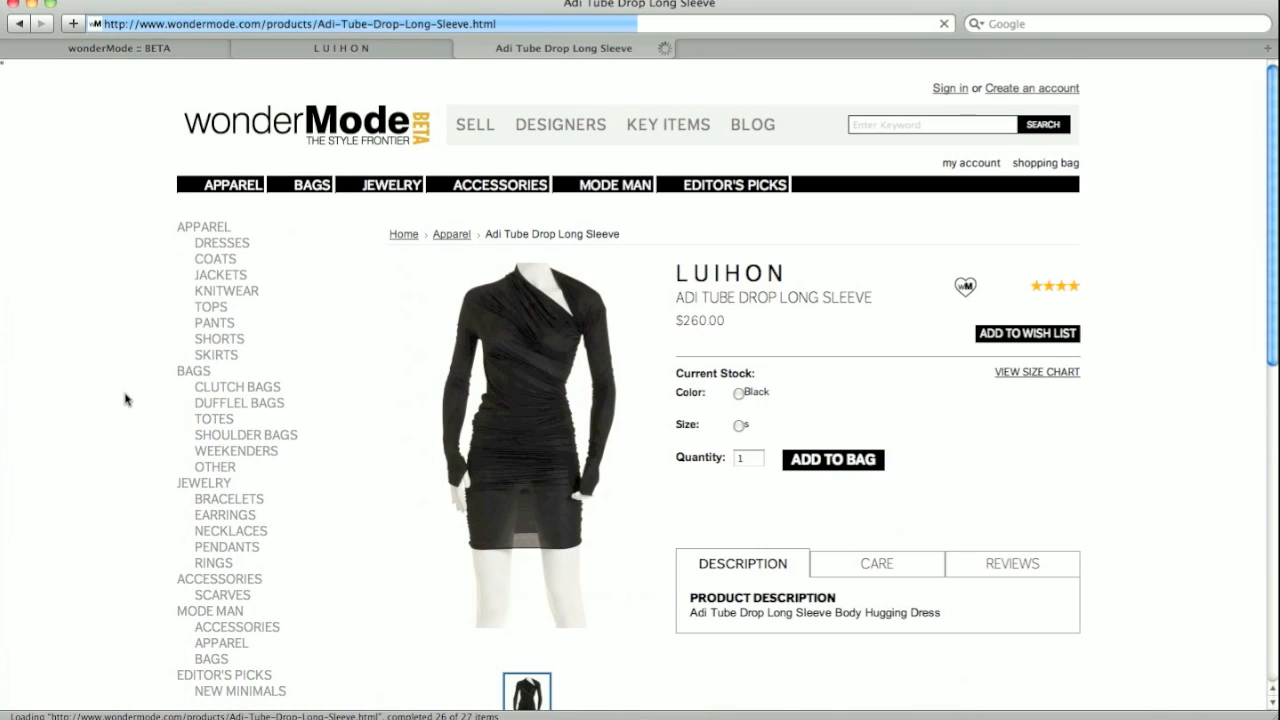
scroll(126, 400, "down", 3)
scroll(126, 400, "up", 3)
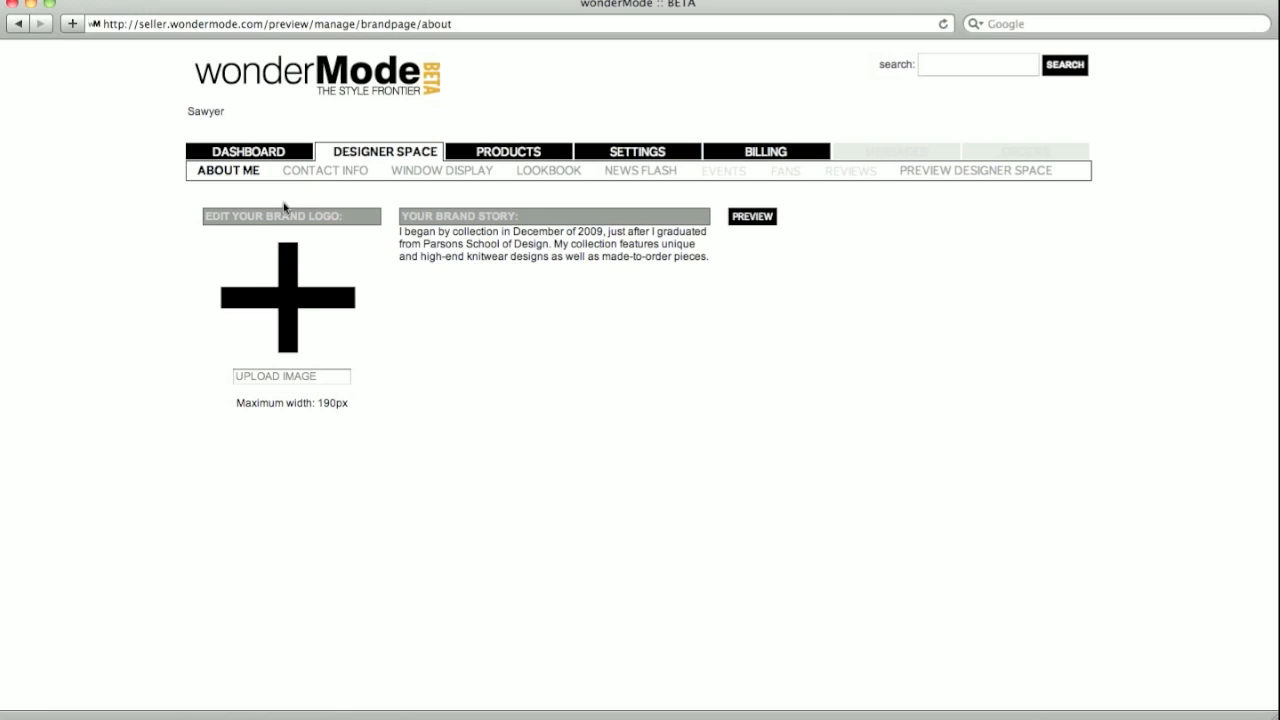
- Open the seller's Contact Info page under Designer Space
left_click(312, 174)
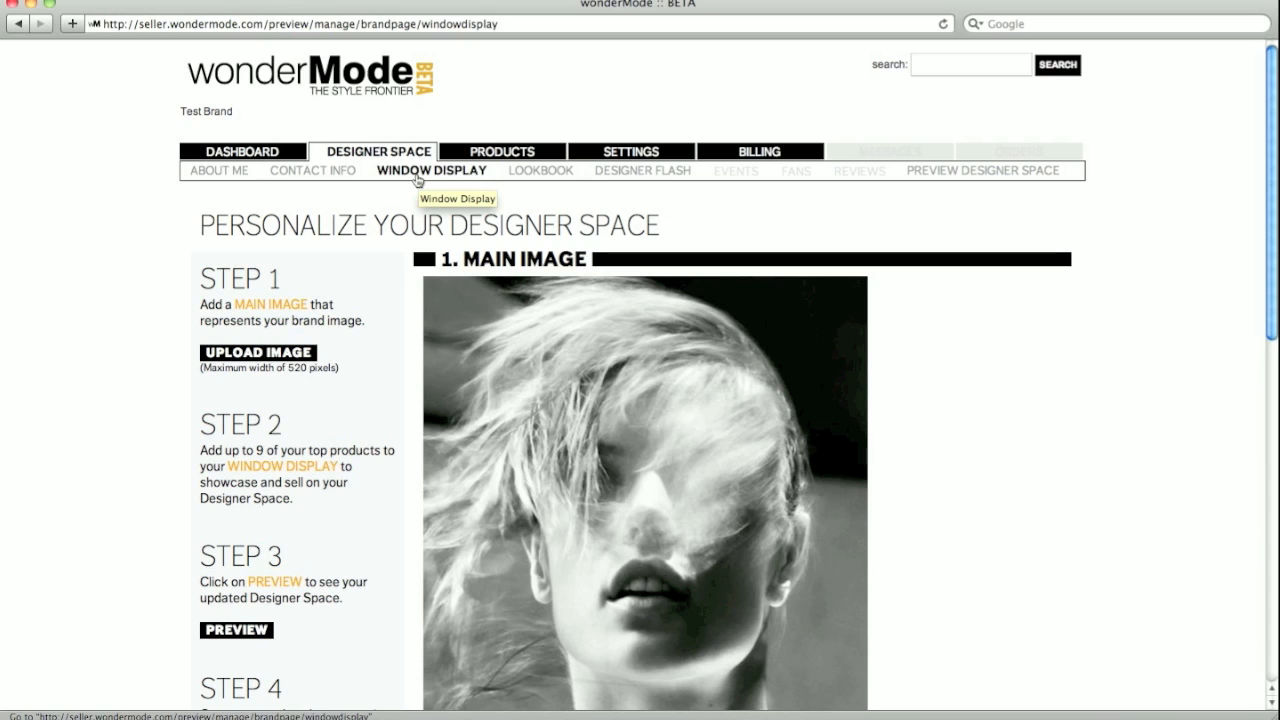
- Add the Cuffed Cashmere Knit to the window display
scroll(417, 179, "down", 5)
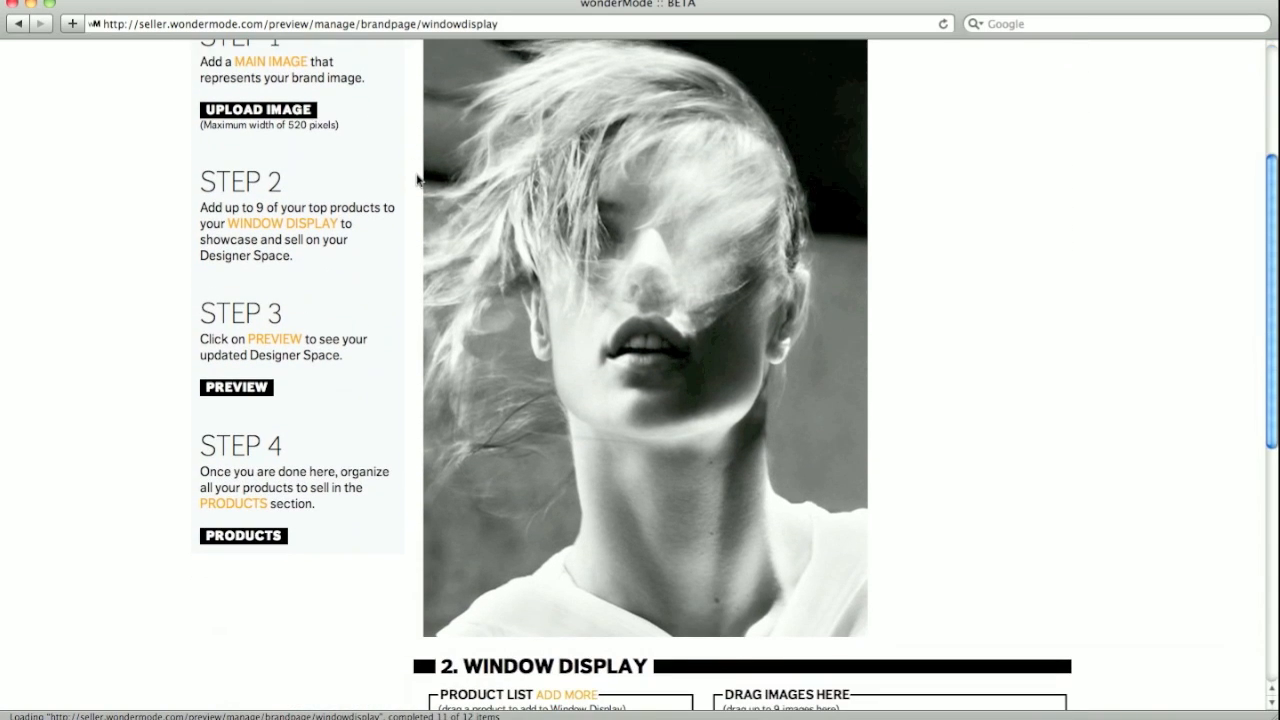
mouse_move(571, 207)
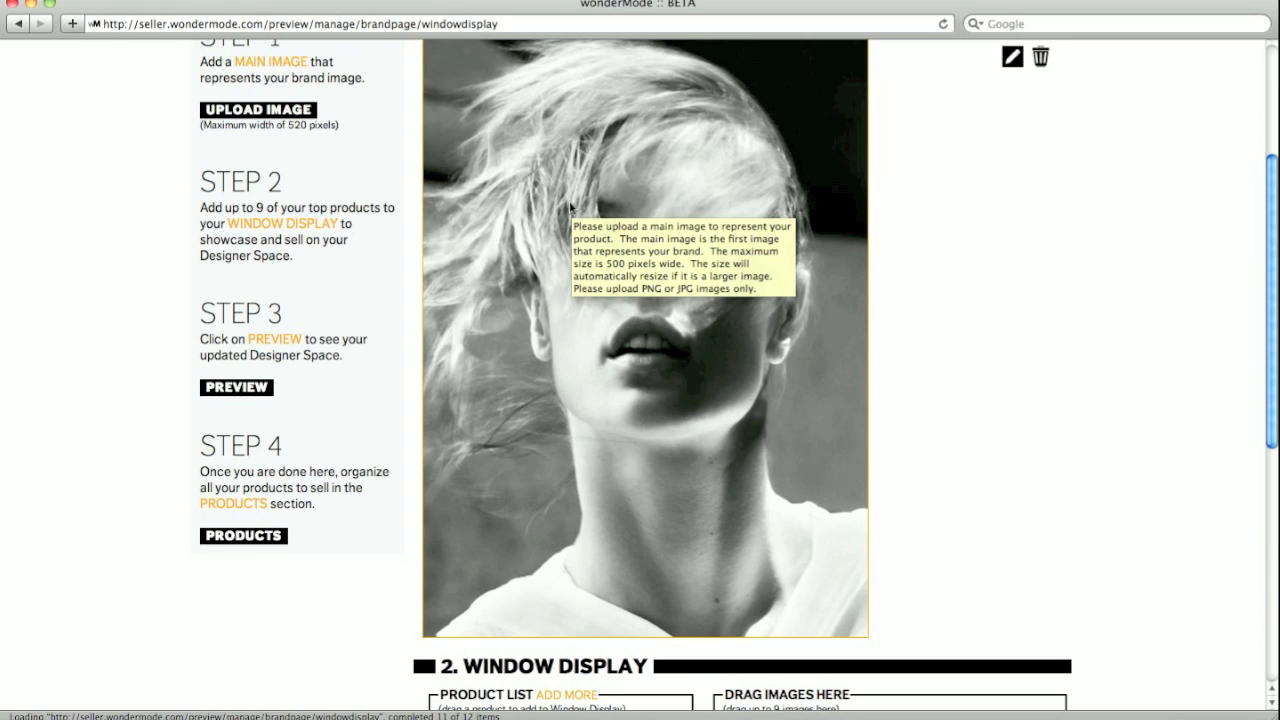
scroll(571, 207, "down", 9)
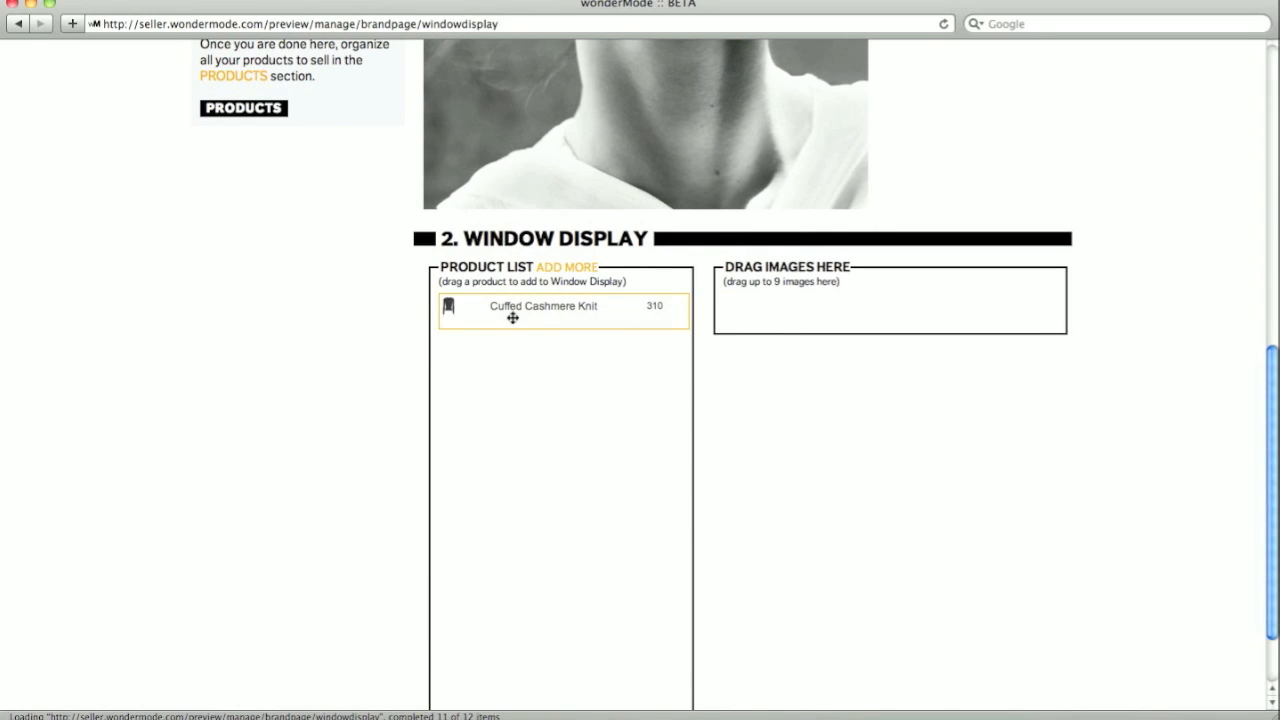
scroll(450, 312, "down", 1)
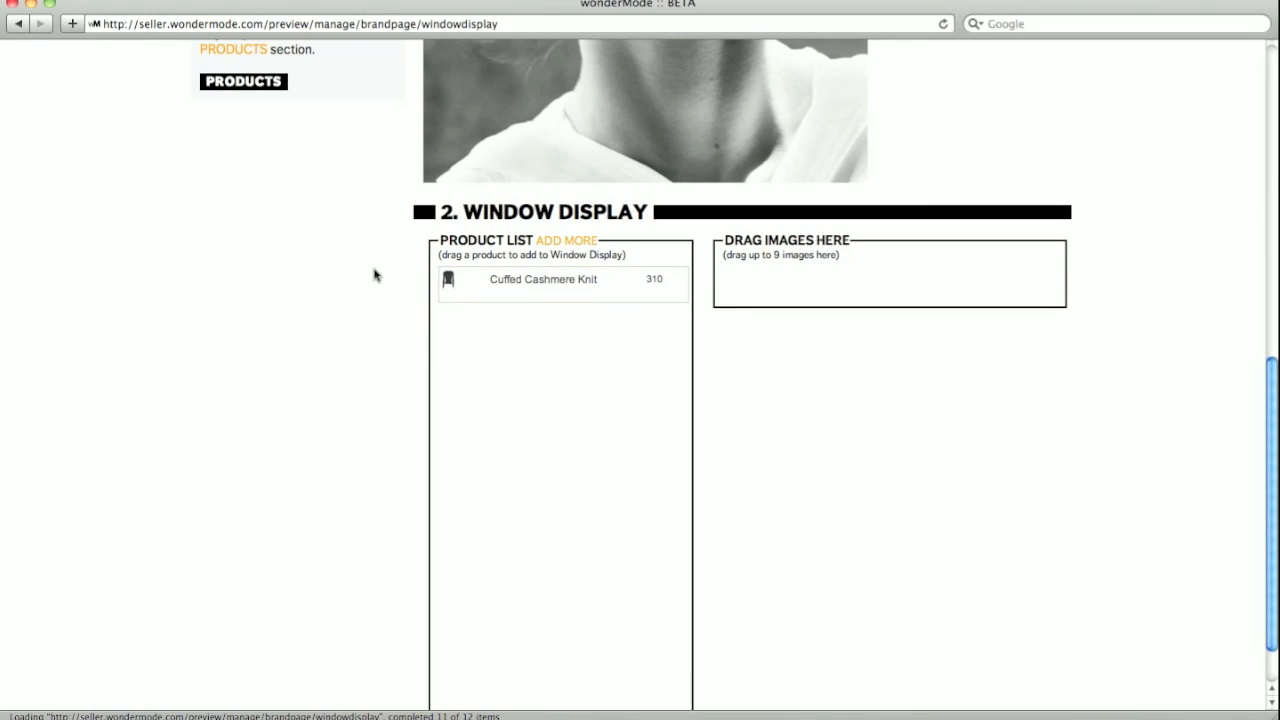
left_click_drag(494, 280, 795, 280)
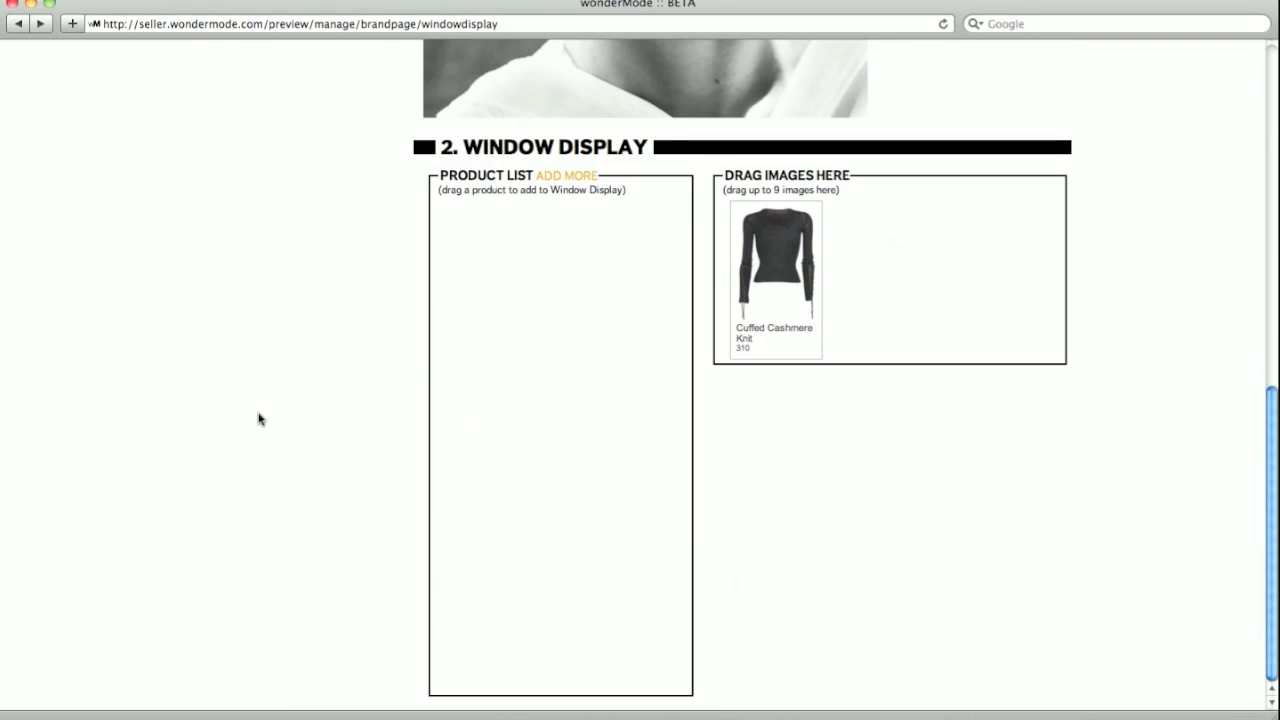
scroll(258, 419, "up", 10)
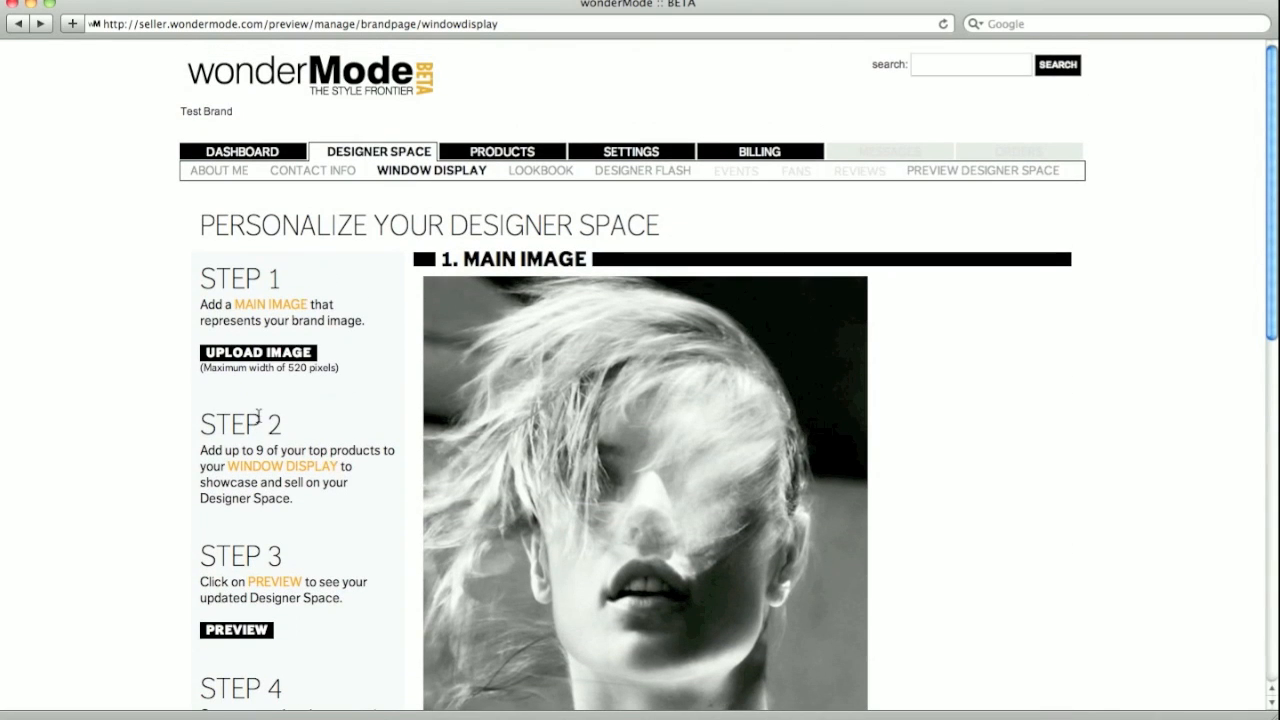
- Preview the designer space storefront, then close the preview
left_click(967, 176)
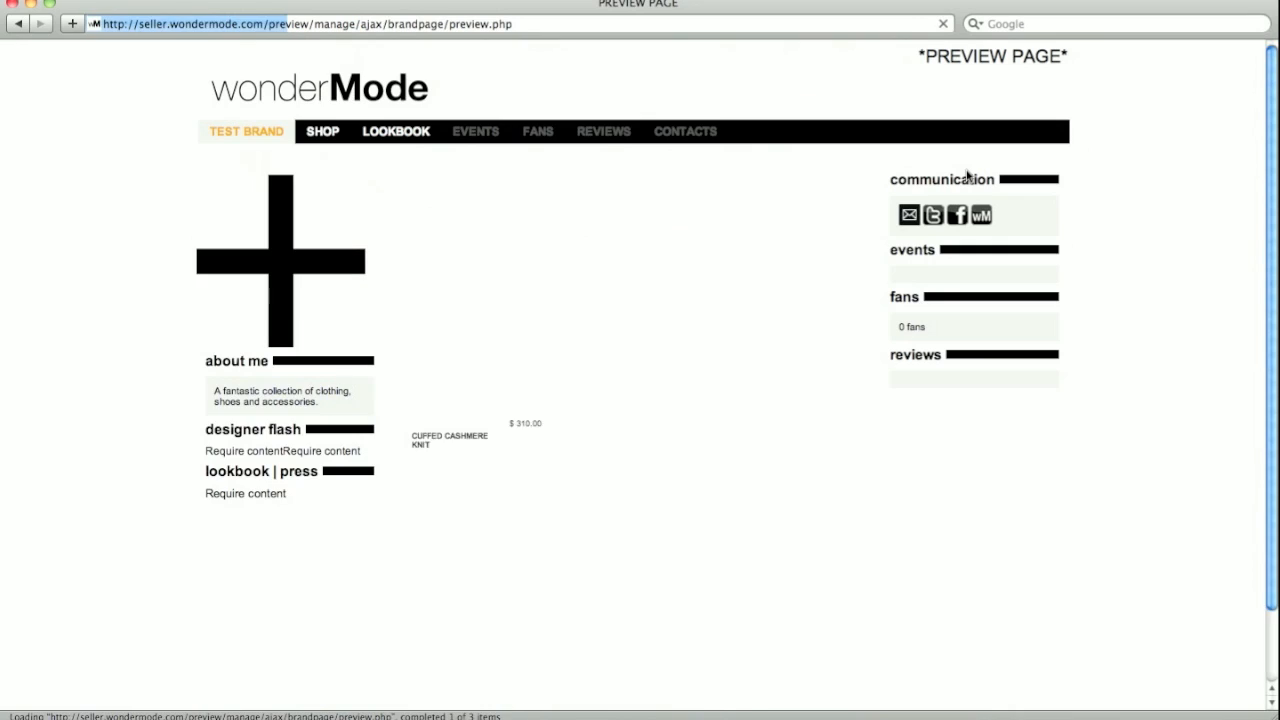
scroll(967, 176, "down", 3)
scroll(967, 176, "down", 3)
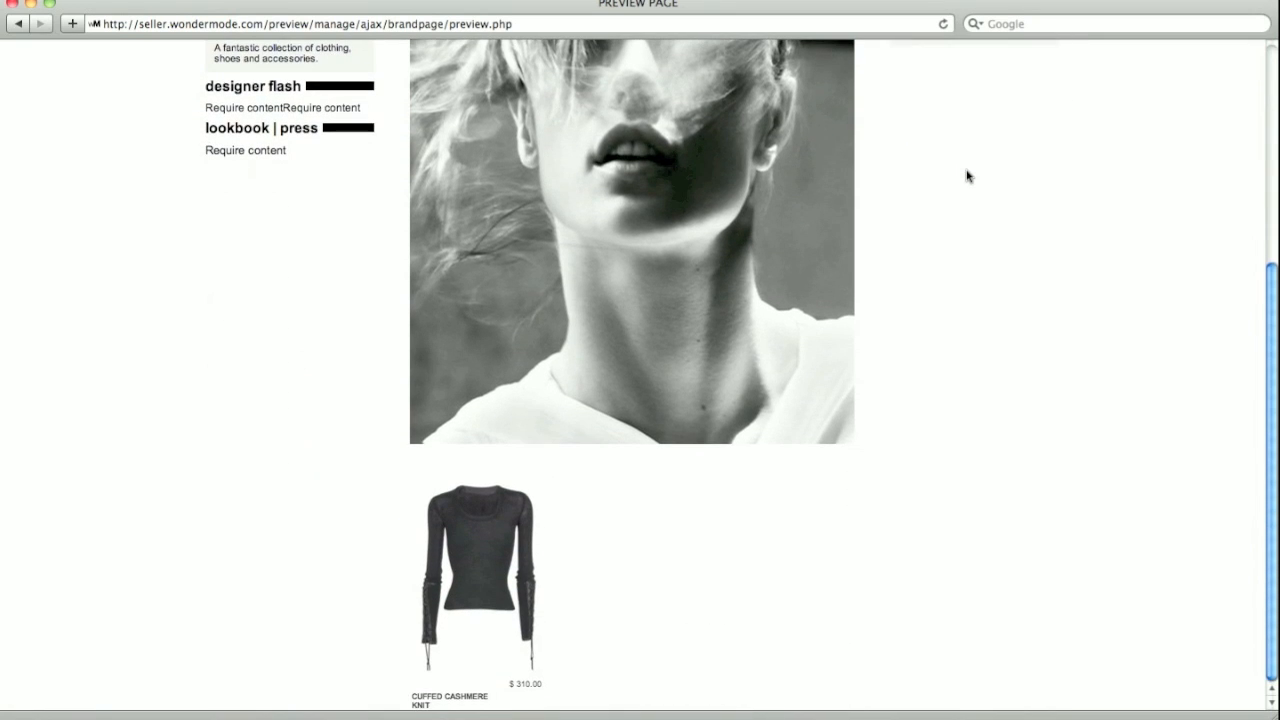
scroll(967, 176, "up", 6)
key("super+w")
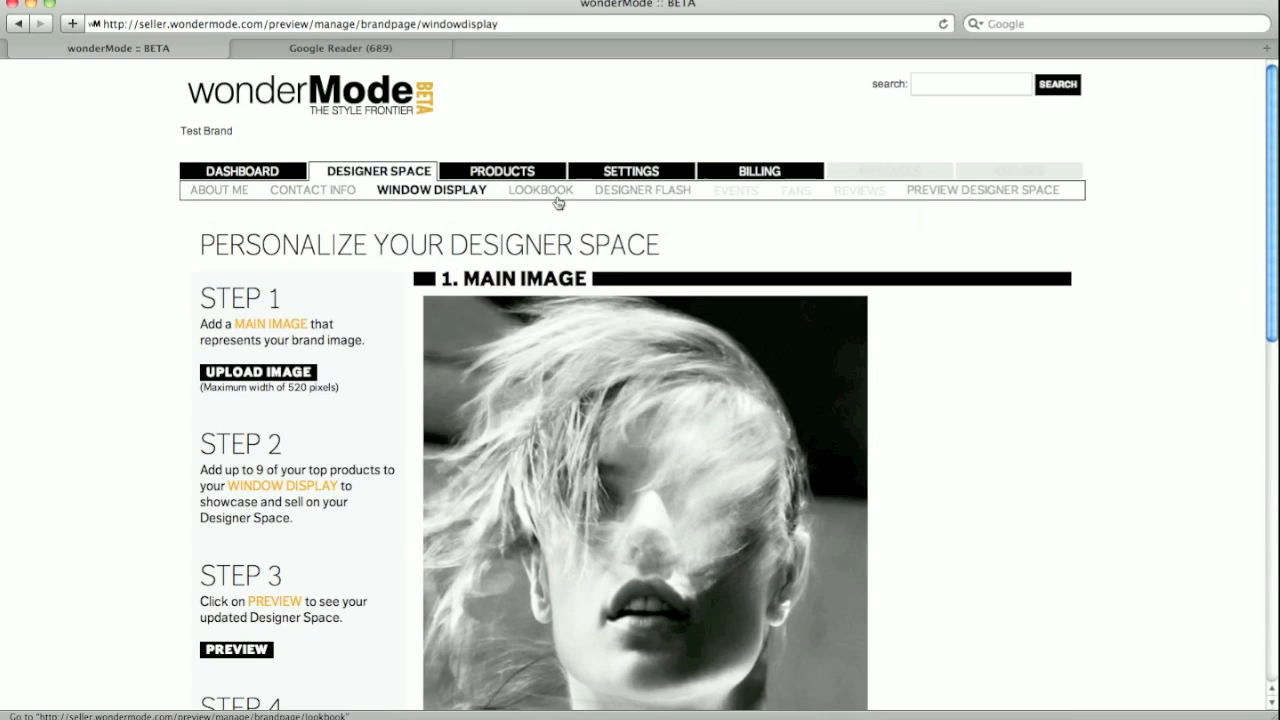
- View the Visions of Tomorrow lookbook, then the Designer Flash list
left_click(522, 191)
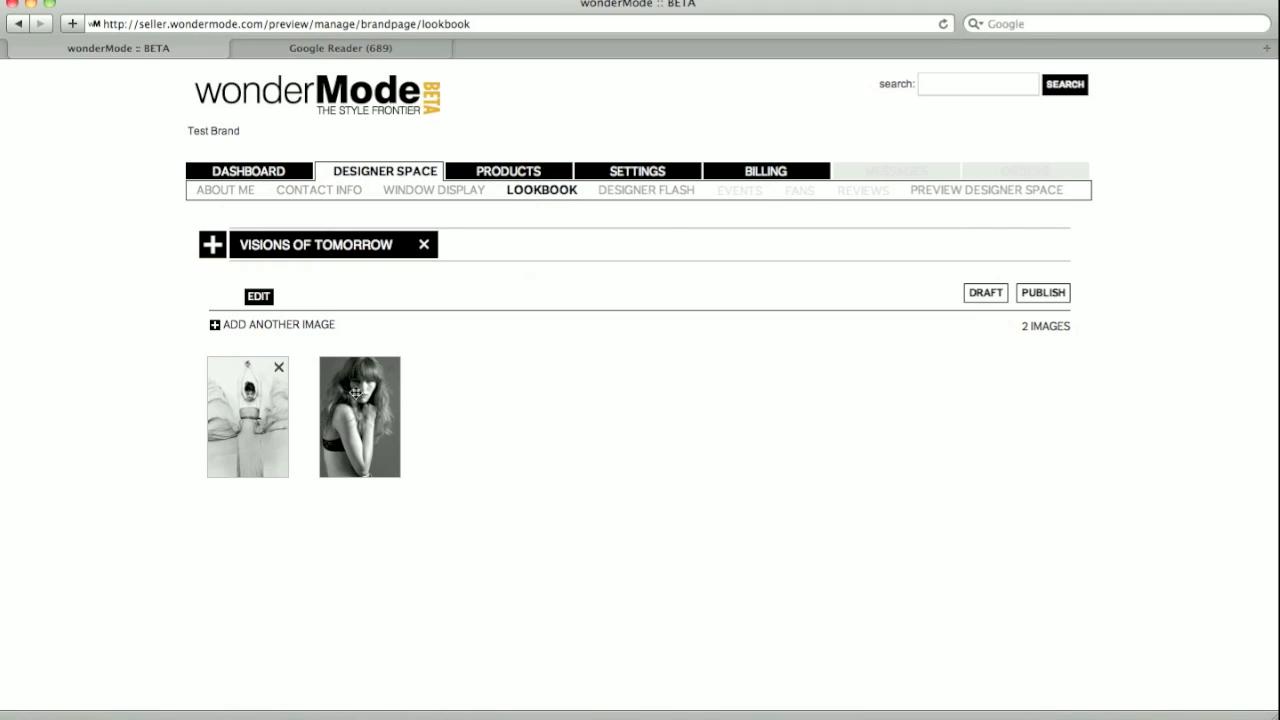
left_click(620, 192)
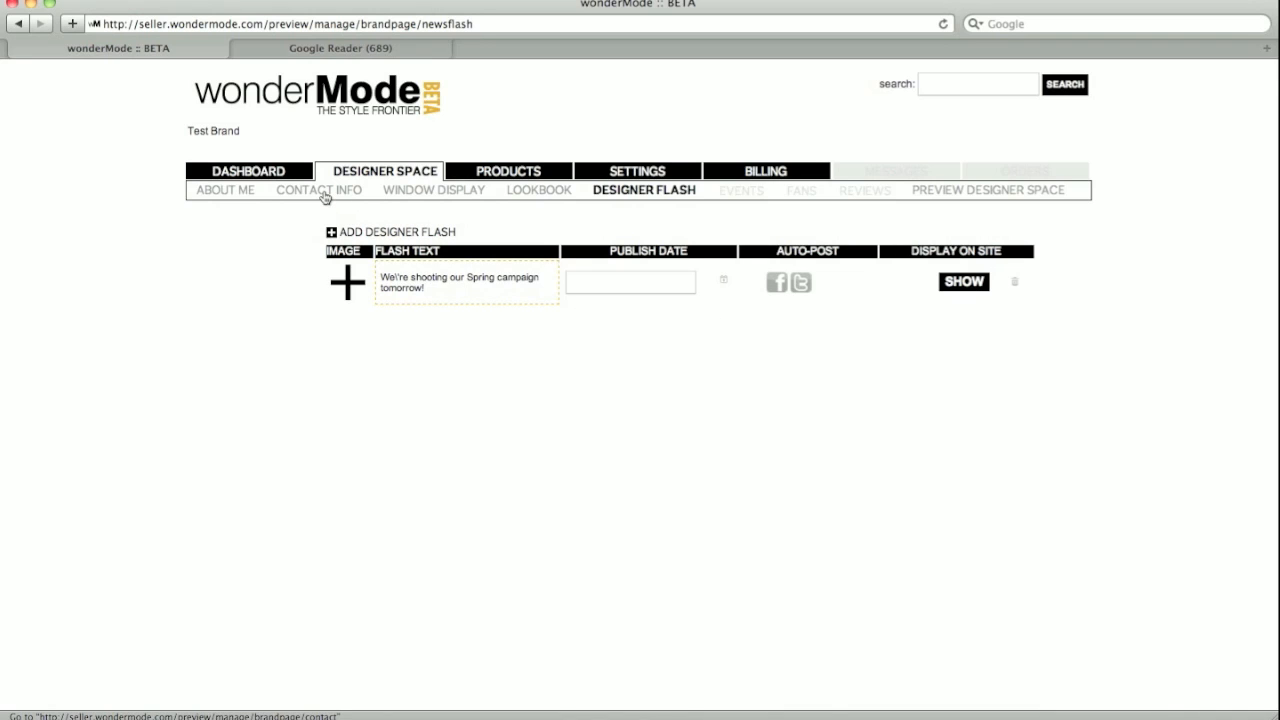
- Add the designer flash 'We've just added an exclusive sneak peak from our Spring campaign!'
left_click(330, 233)
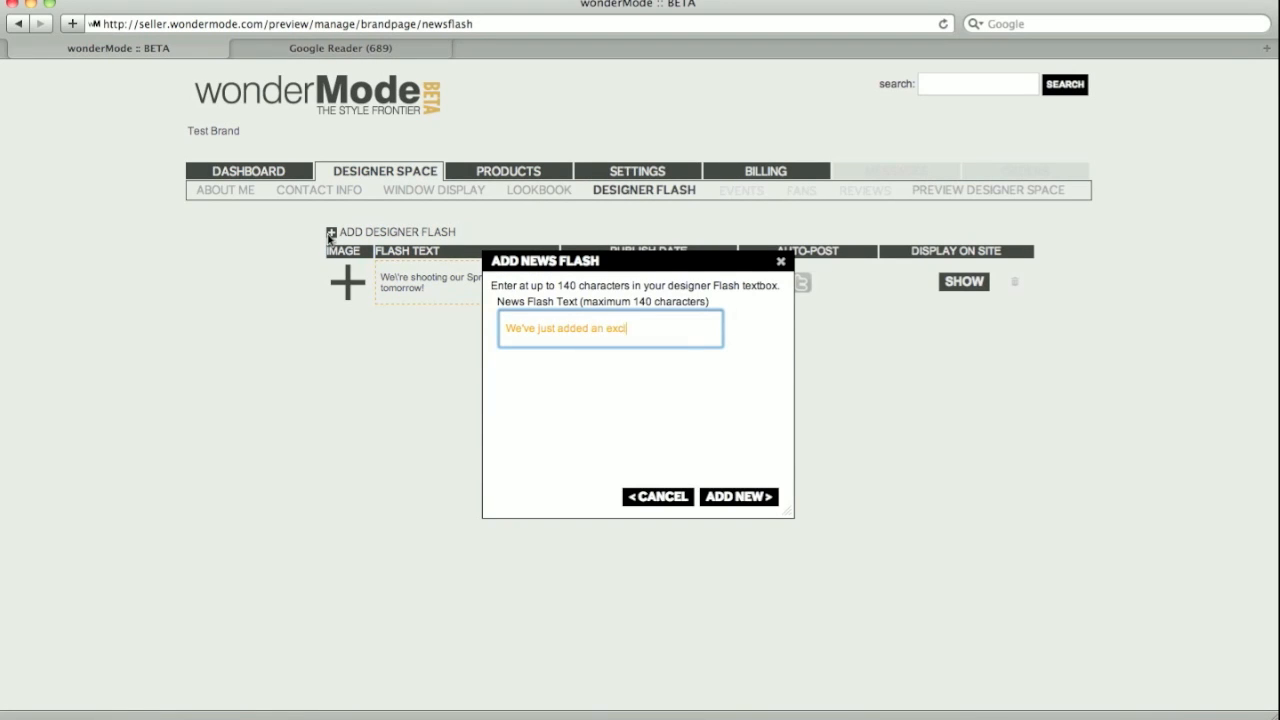
type("from our Spring campaign!")
left_click(722, 497)
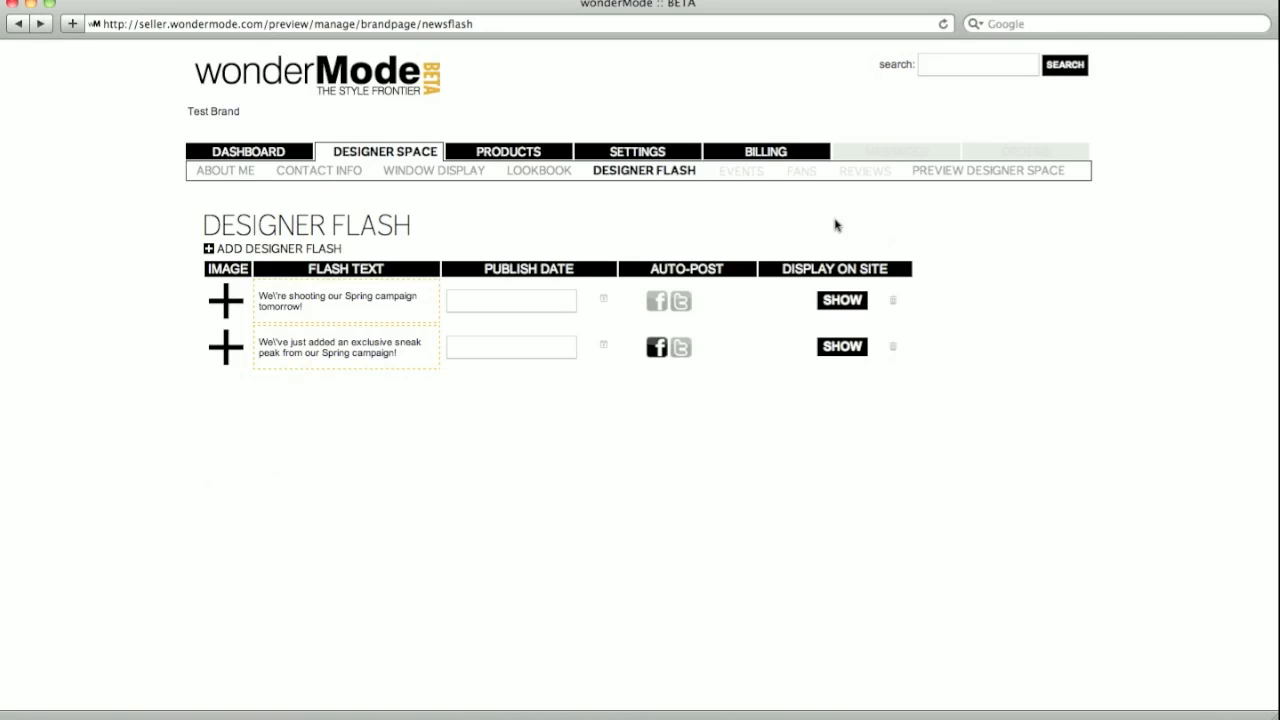
- In the designer space preview, move the designer flash and lookbook widgets to the right column
left_click(946, 176)
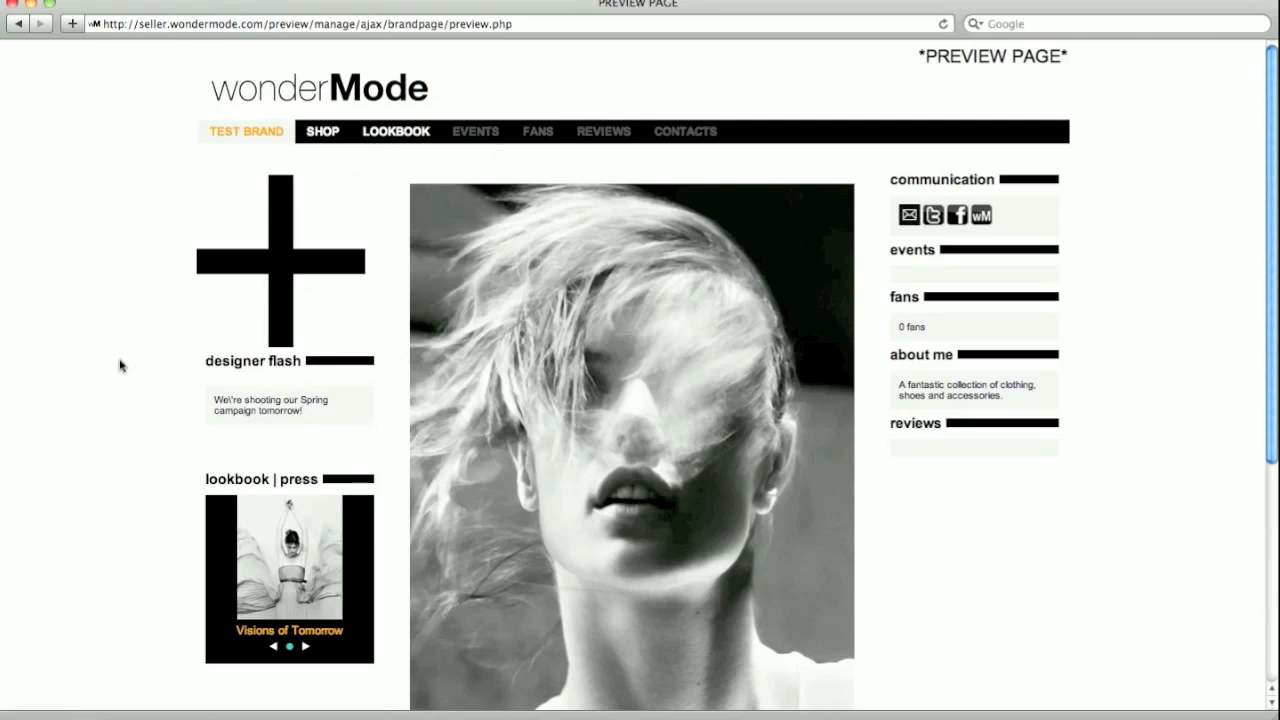
left_click_drag(230, 362, 921, 478)
left_click_drag(283, 362, 959, 588)
scroll(824, 384, "down", 4)
scroll(824, 383, "up", 2)
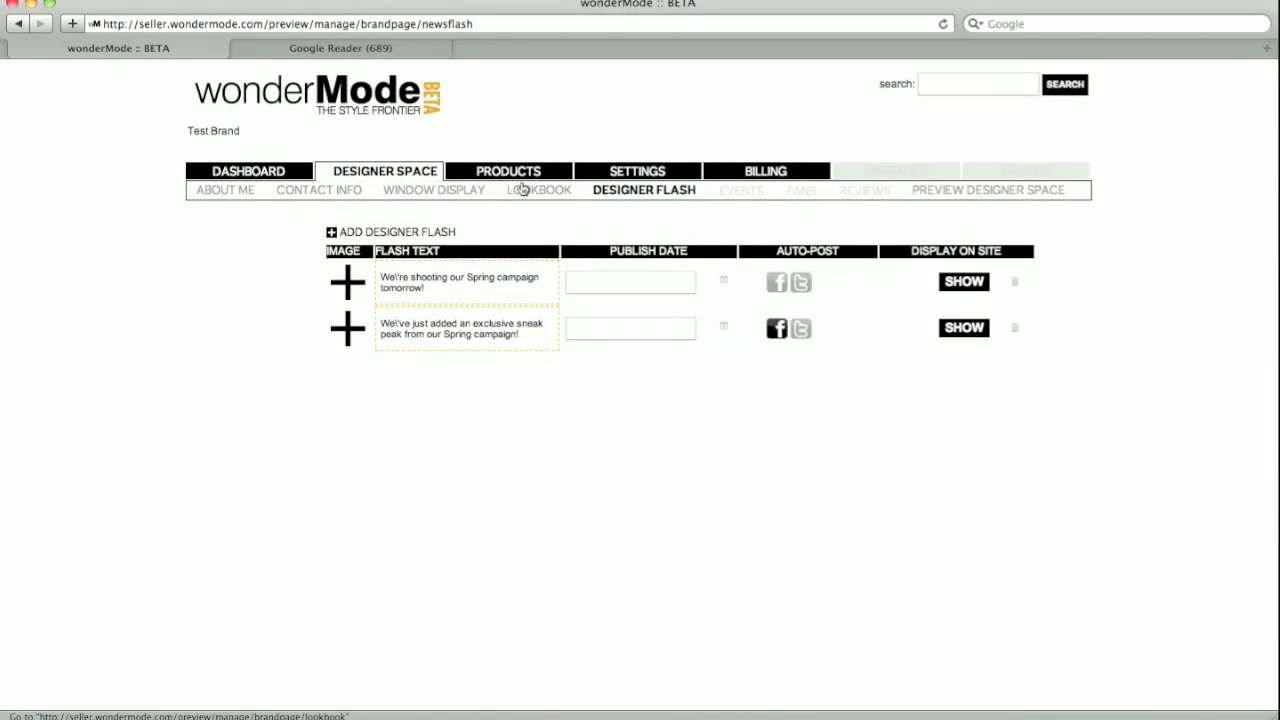
- Go to the Products section's New Products list
left_click(494, 175)
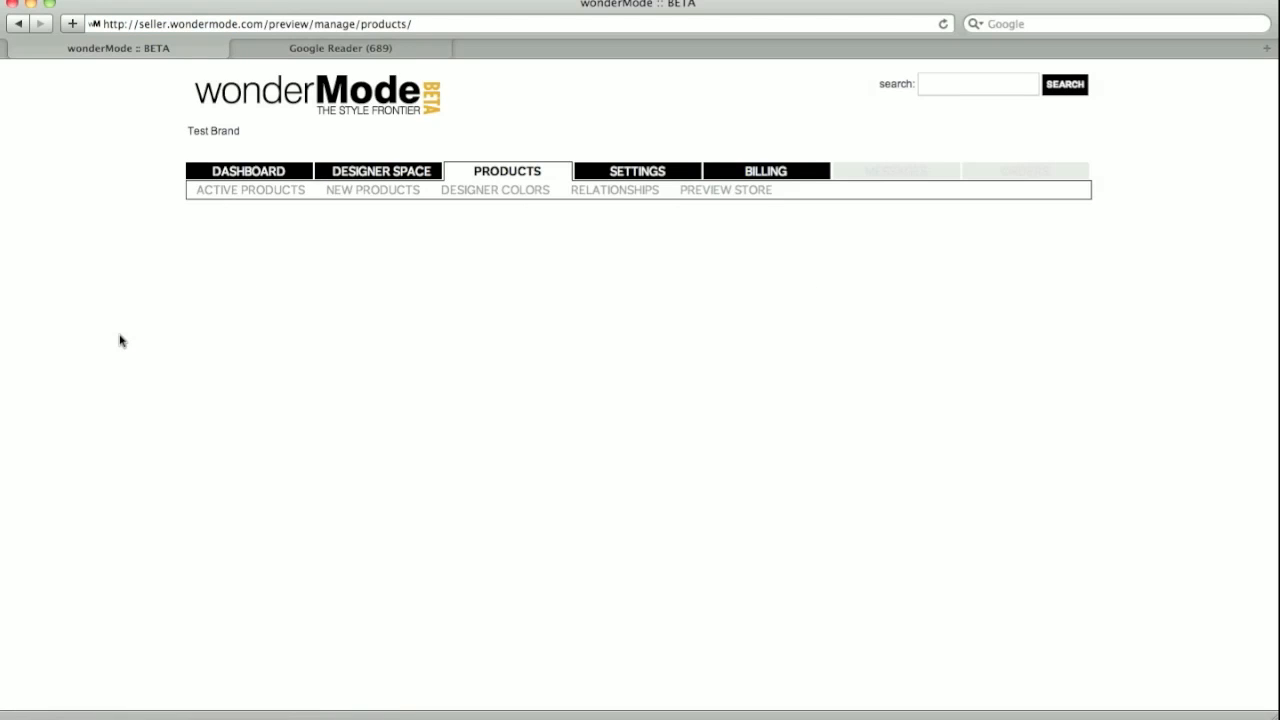
left_click(378, 194)
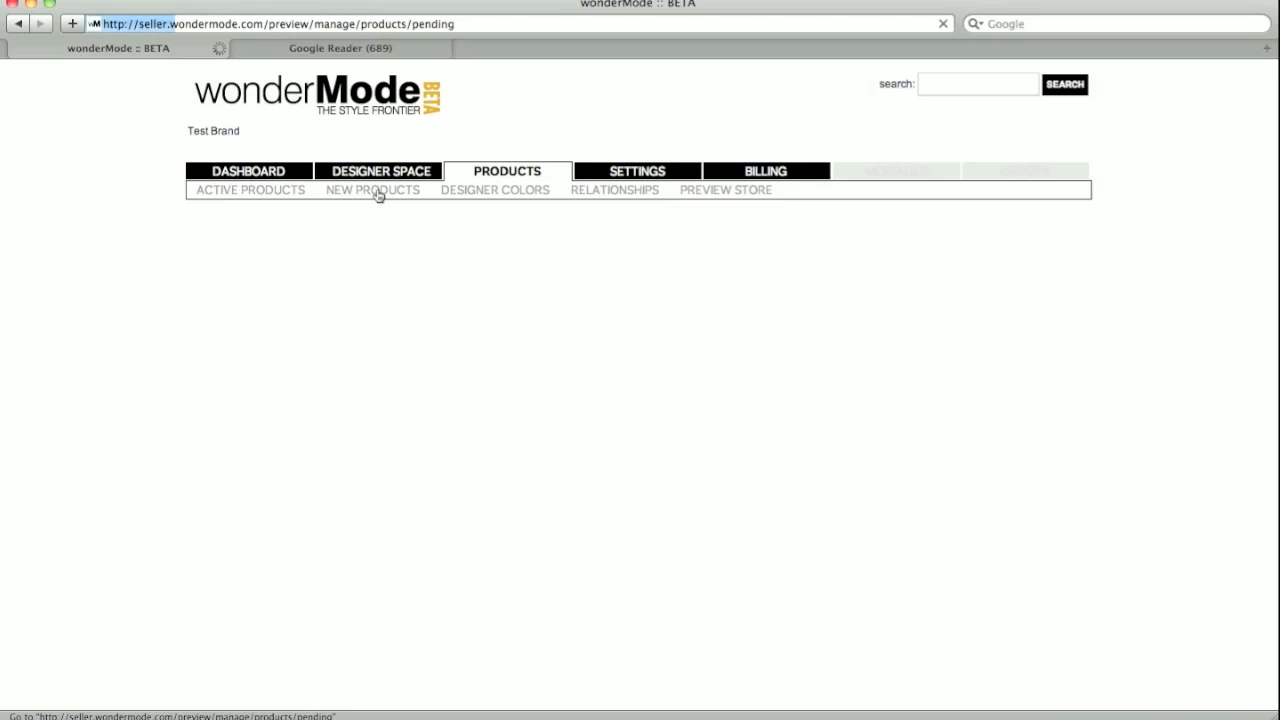
scroll(77, 288, "down", 1)
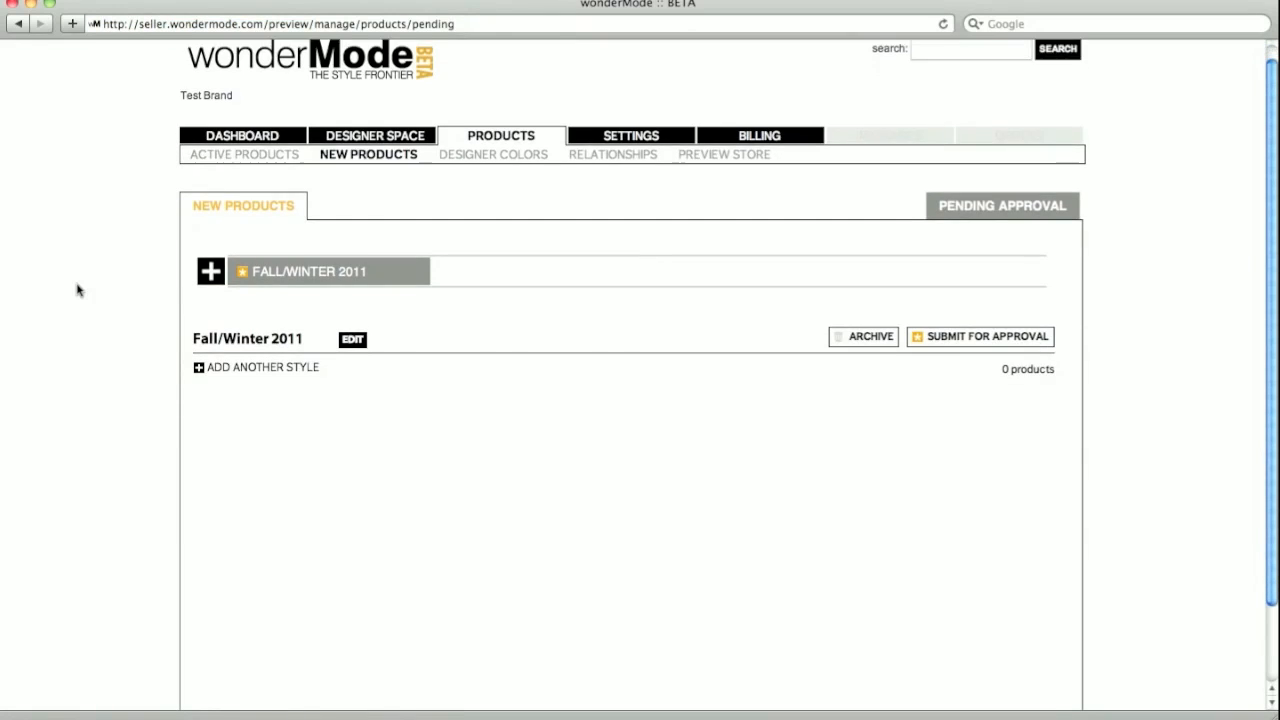
scroll(77, 288, "down", 2)
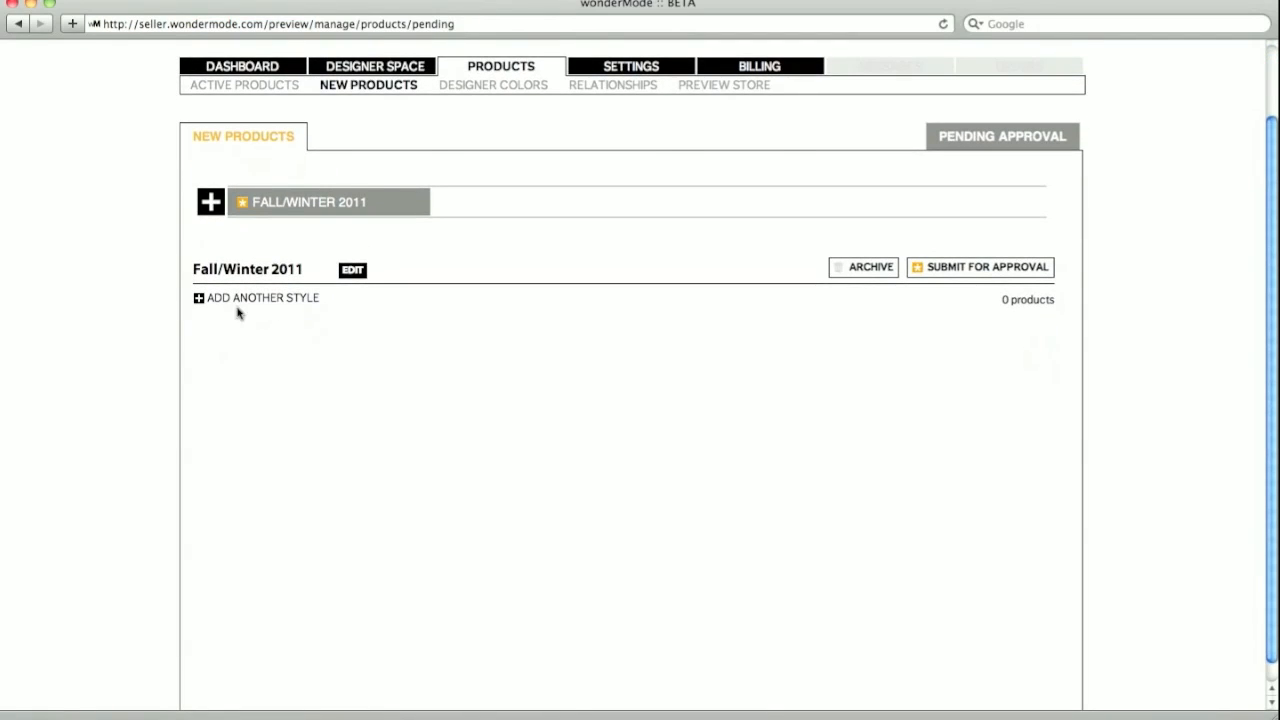
- Add a Fall/Winter 2011 style under Women » Apparel » Dresses » Cocktail and continue
left_click(238, 299)
left_click(232, 357)
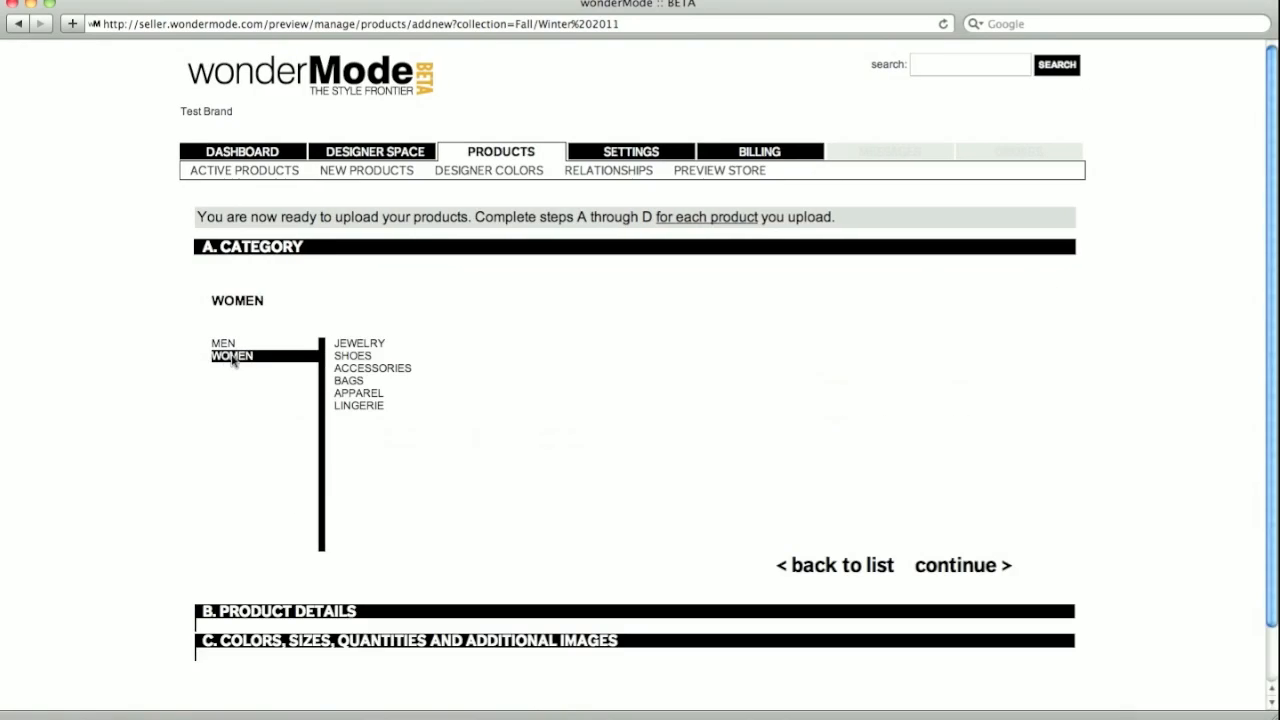
left_click(359, 394)
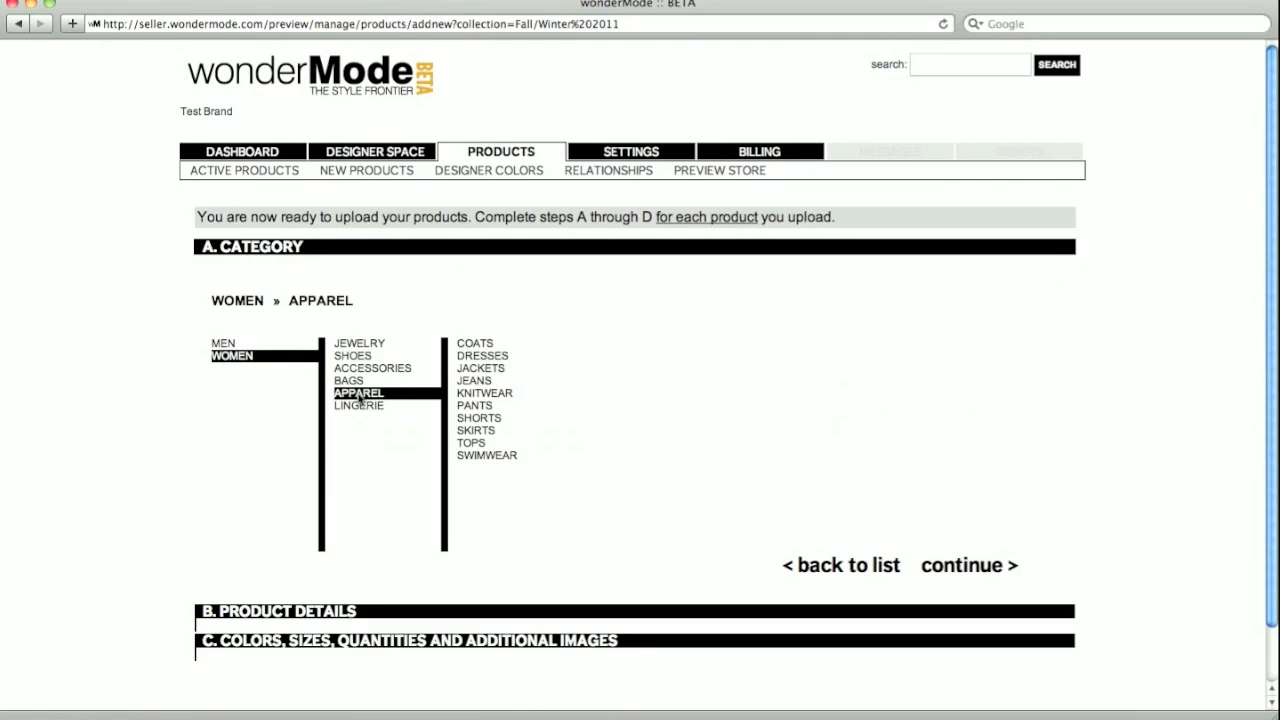
left_click(482, 357)
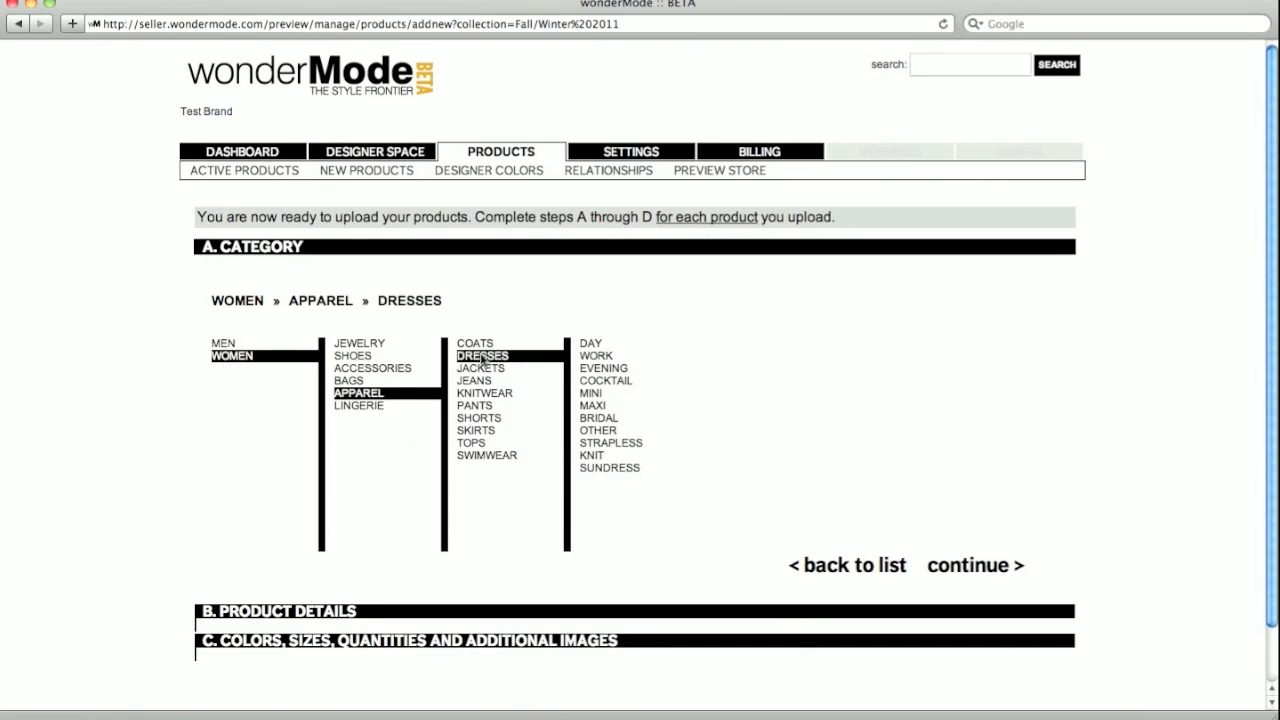
left_click(595, 383)
left_click(966, 575)
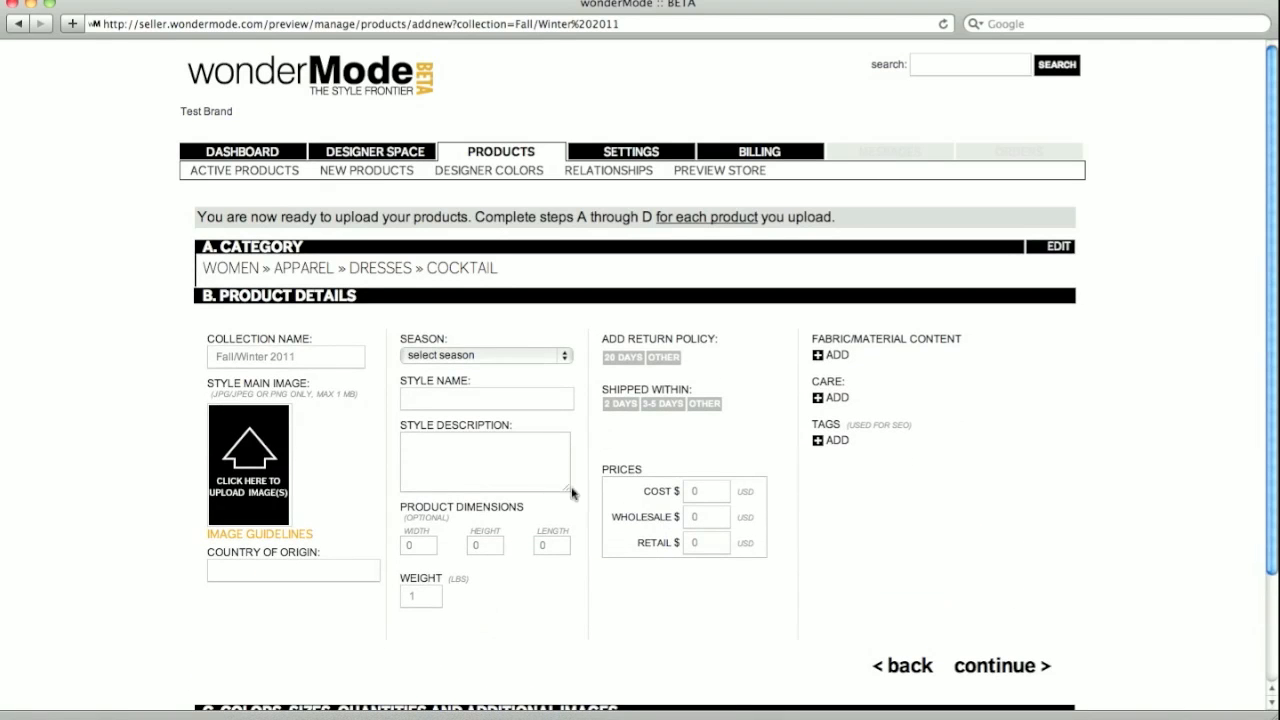
- Fill in the weight and choose a 20-day return policy and 2-day shipping
scroll(380, 414, "down", 1)
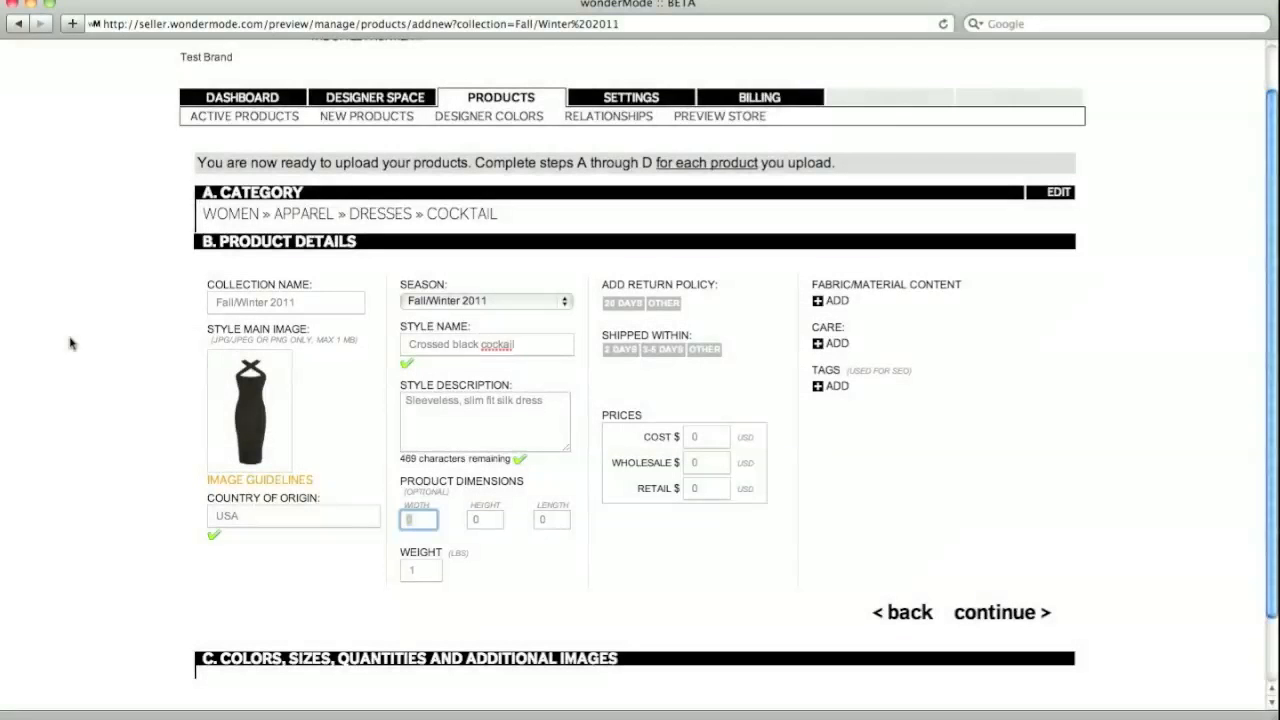
key("Tab")
key("Tab")
key("Tab")
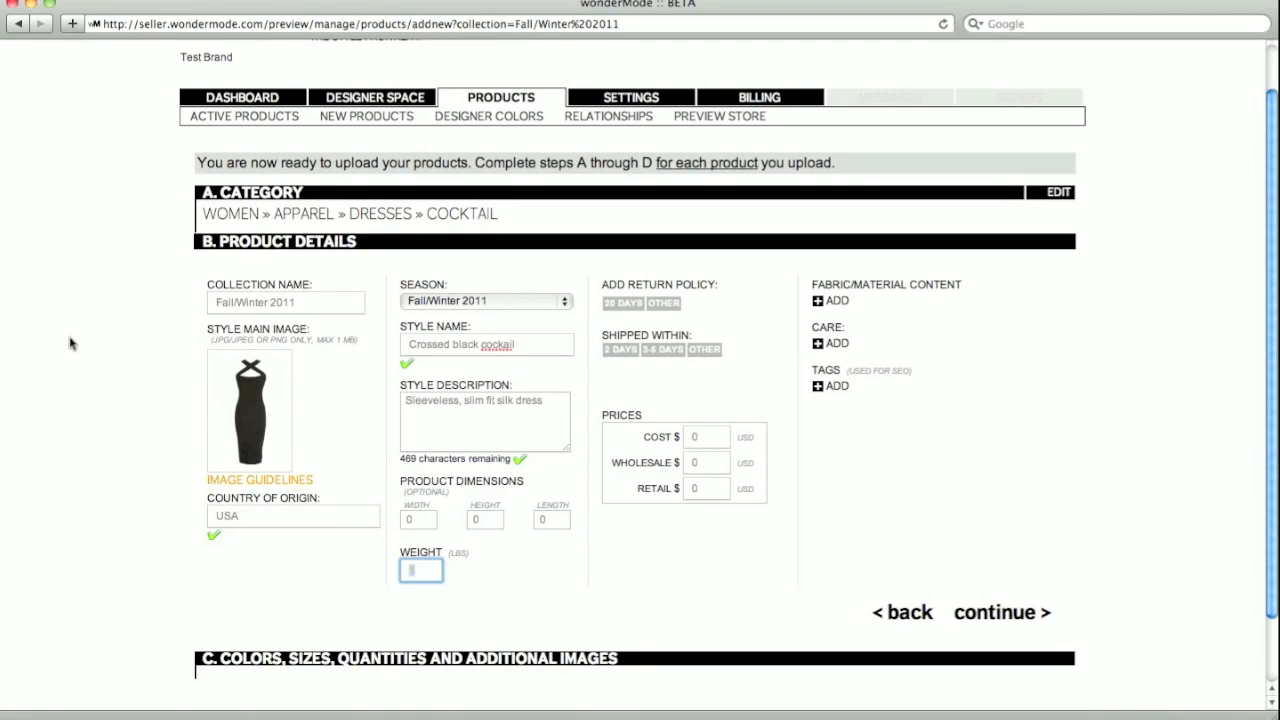
left_click(620, 303)
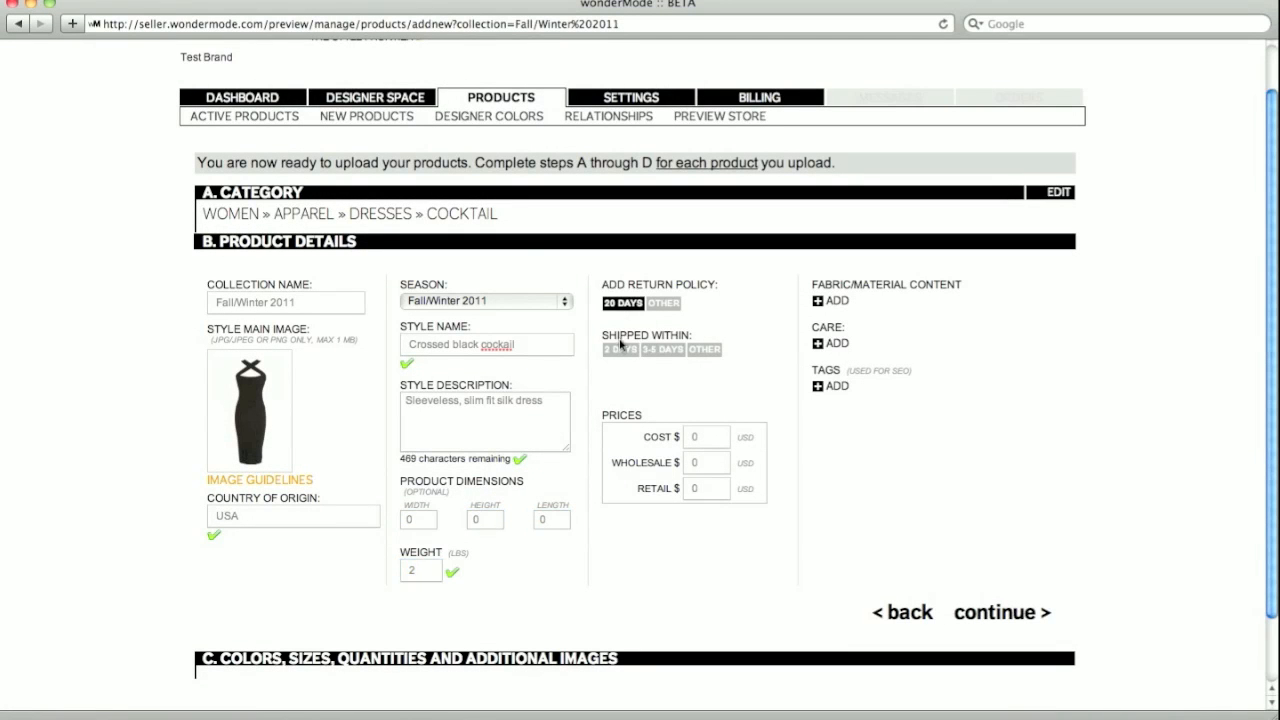
left_click(620, 350)
- Enter cost 200, wholesale 400 and retail 590 prices, then bring up the fabric choices
left_click(684, 440)
type("200")
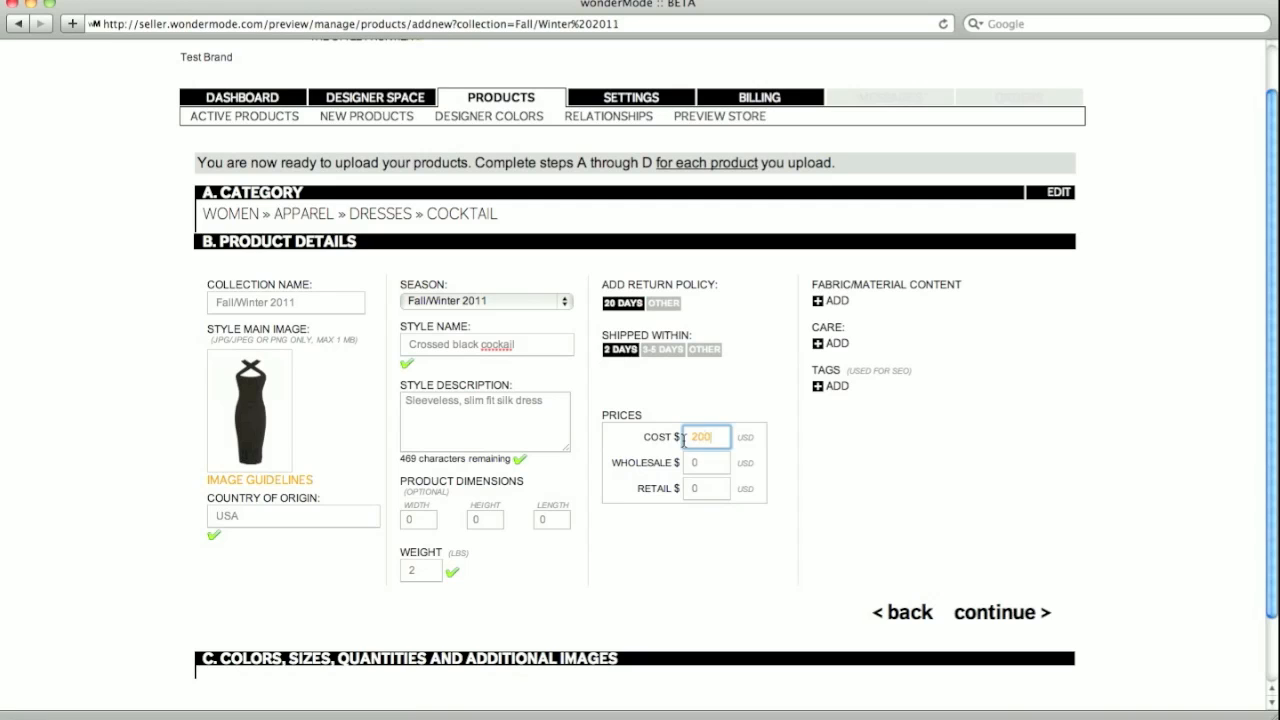
key("Tab")
type("400")
key("Tab")
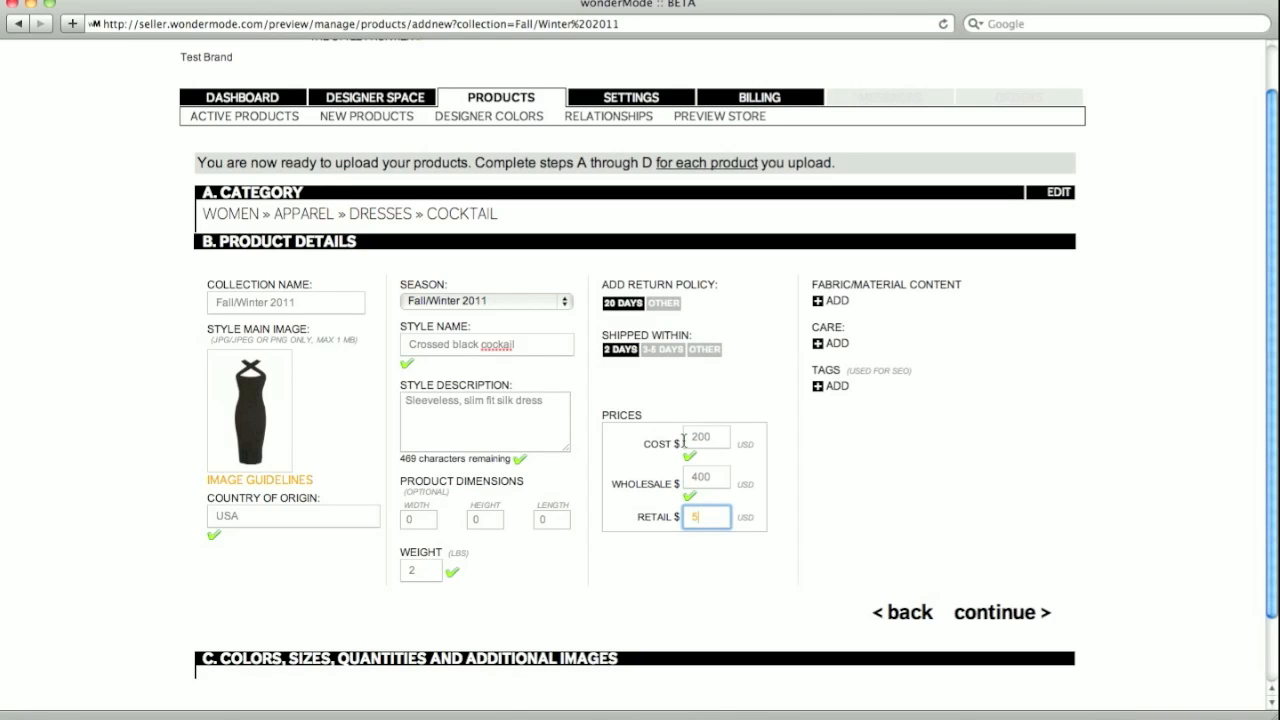
left_click(831, 300)
scroll(756, 312, "down", 10)
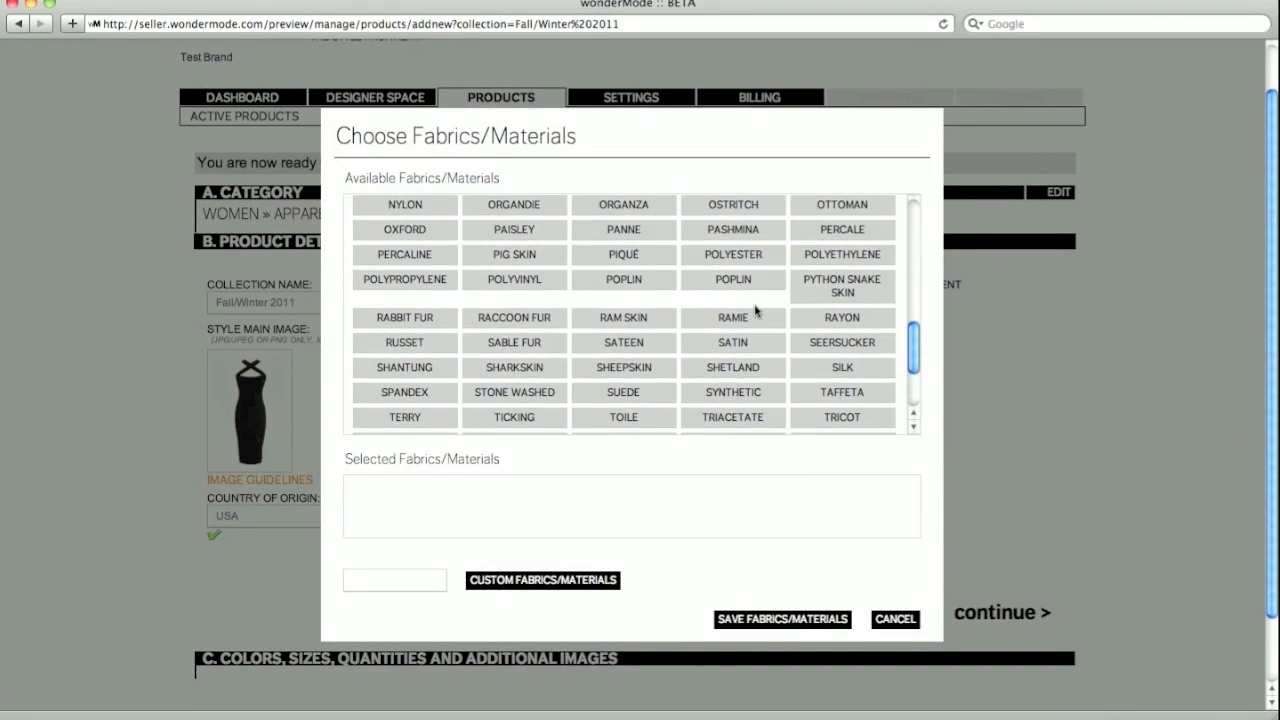
- Set the dress fabric to silk and its care to dry clean only
scroll(845, 358, "down", 1)
left_click(845, 358)
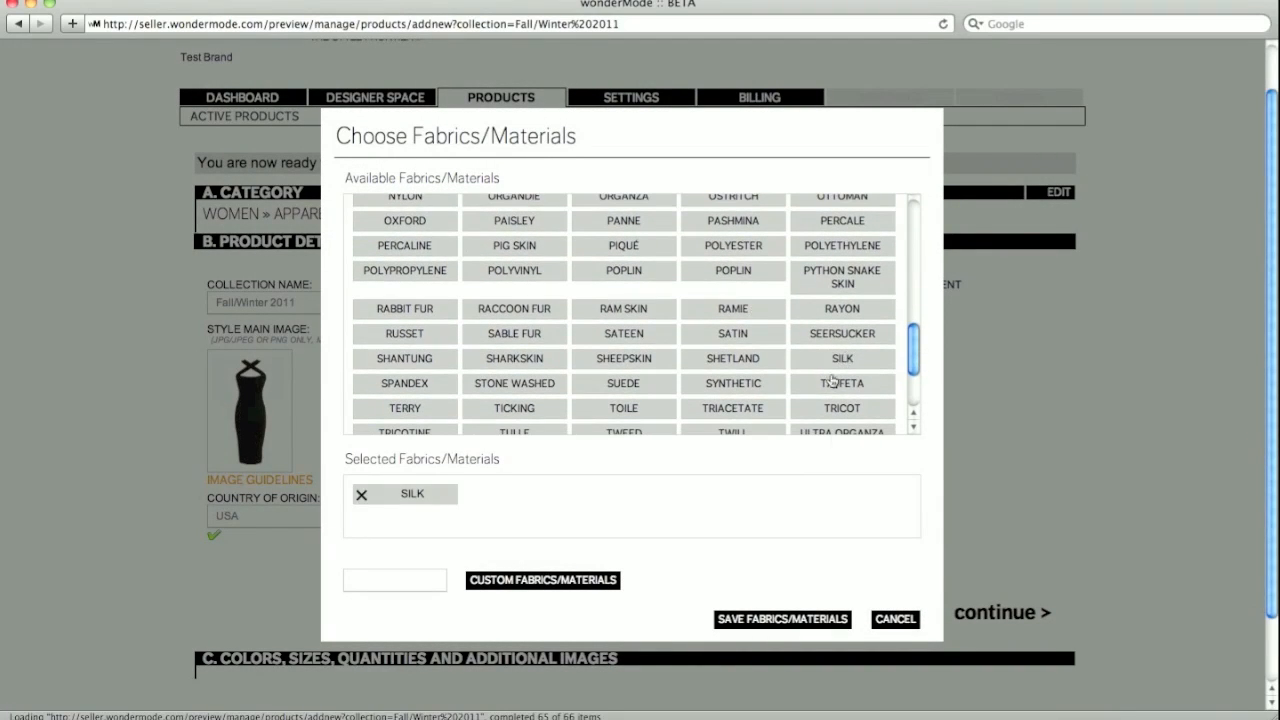
left_click(805, 618)
left_click(835, 369)
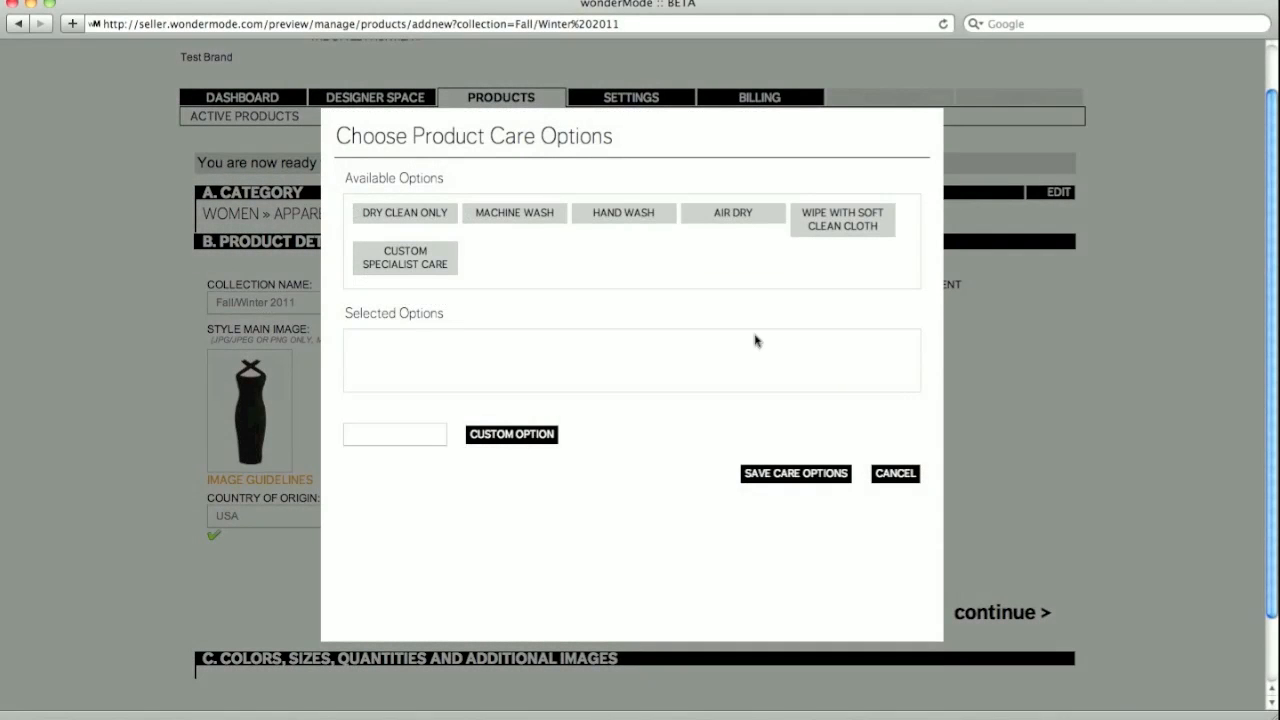
left_click(405, 215)
left_click(774, 474)
- Add the FITTED and DRESSY tags, save them, and continue past product details
left_click(827, 452)
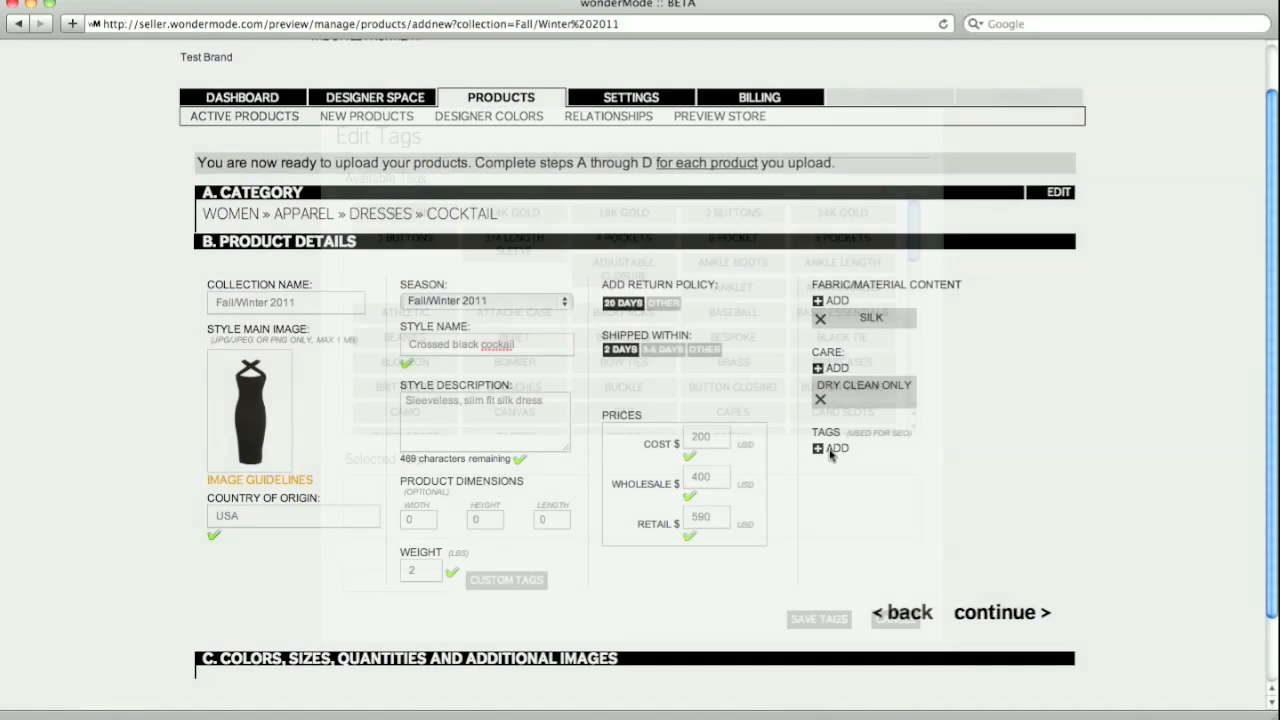
scroll(643, 298, "down", 2)
scroll(643, 298, "down", 3)
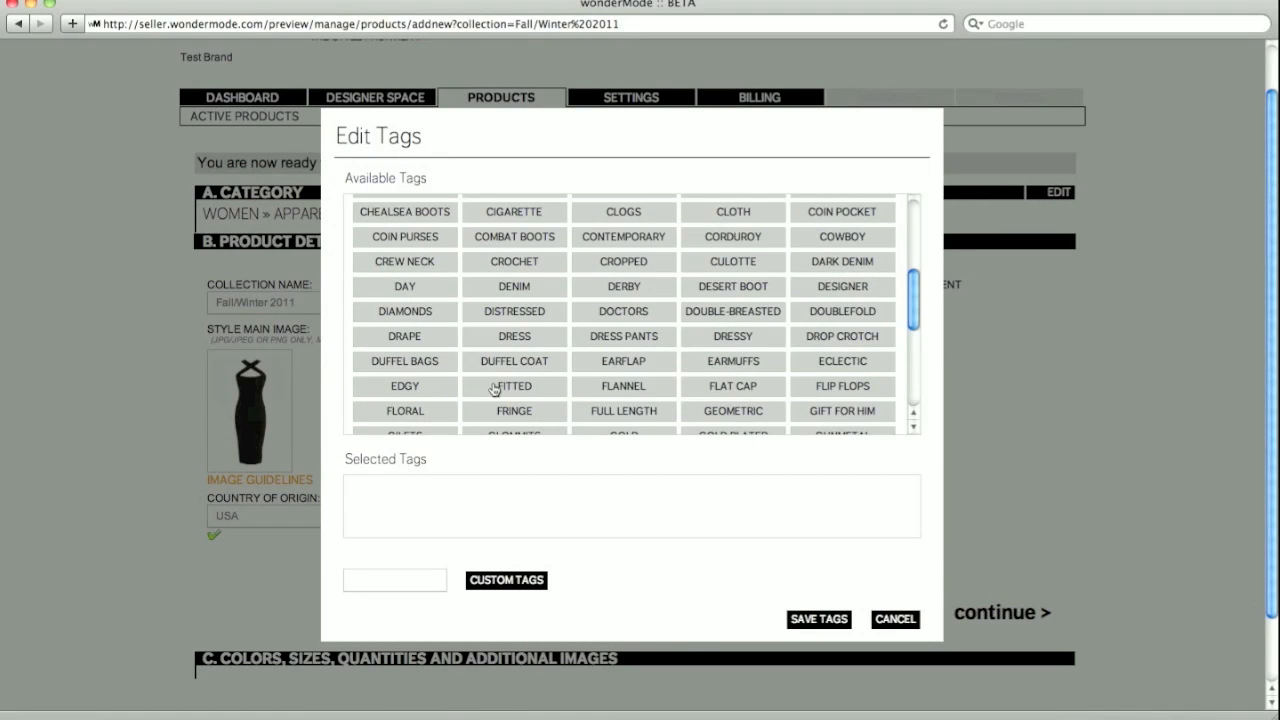
left_click(494, 388)
scroll(755, 340, "down", 2)
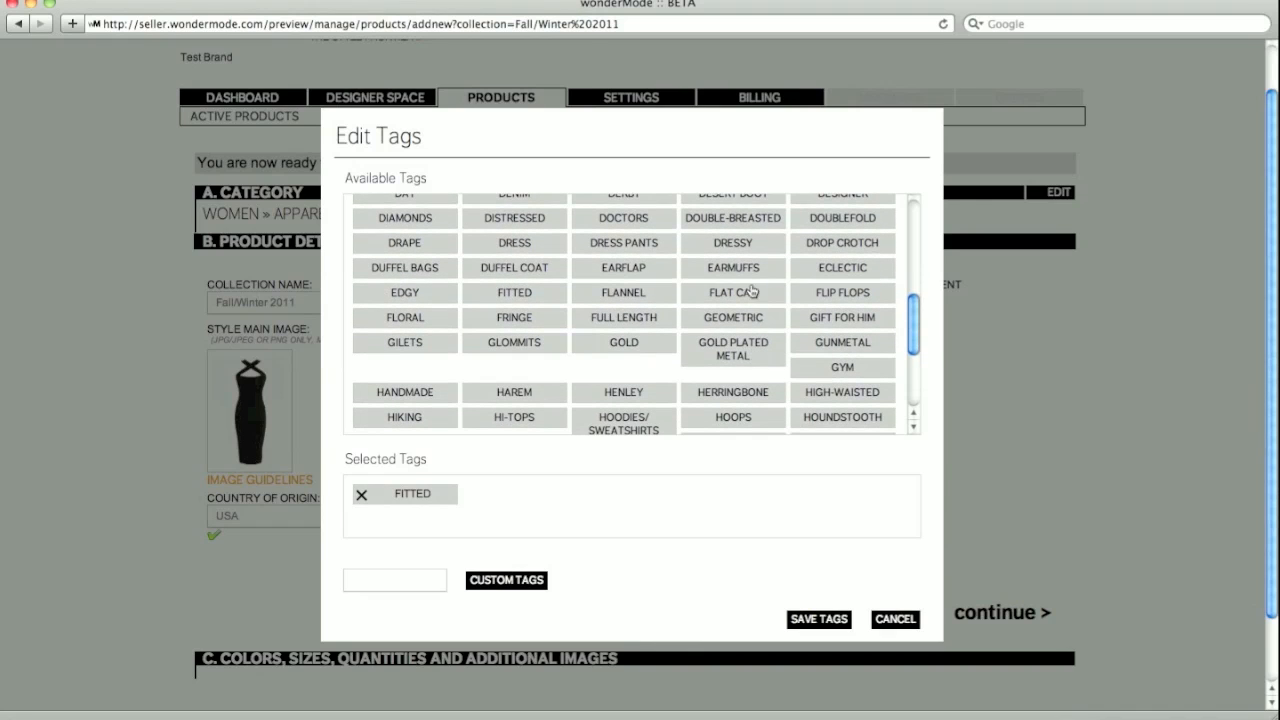
left_click(729, 246)
scroll(674, 294, "down", 2)
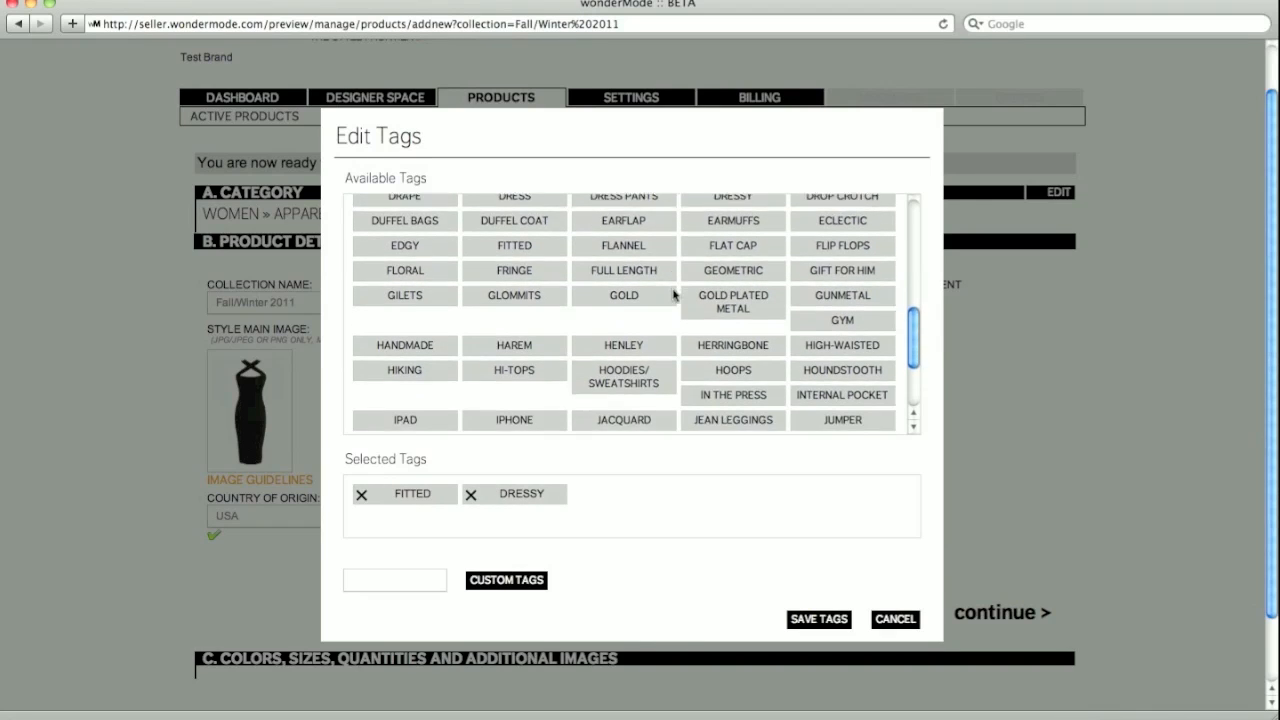
left_click(816, 622)
scroll(1074, 400, "down", 2)
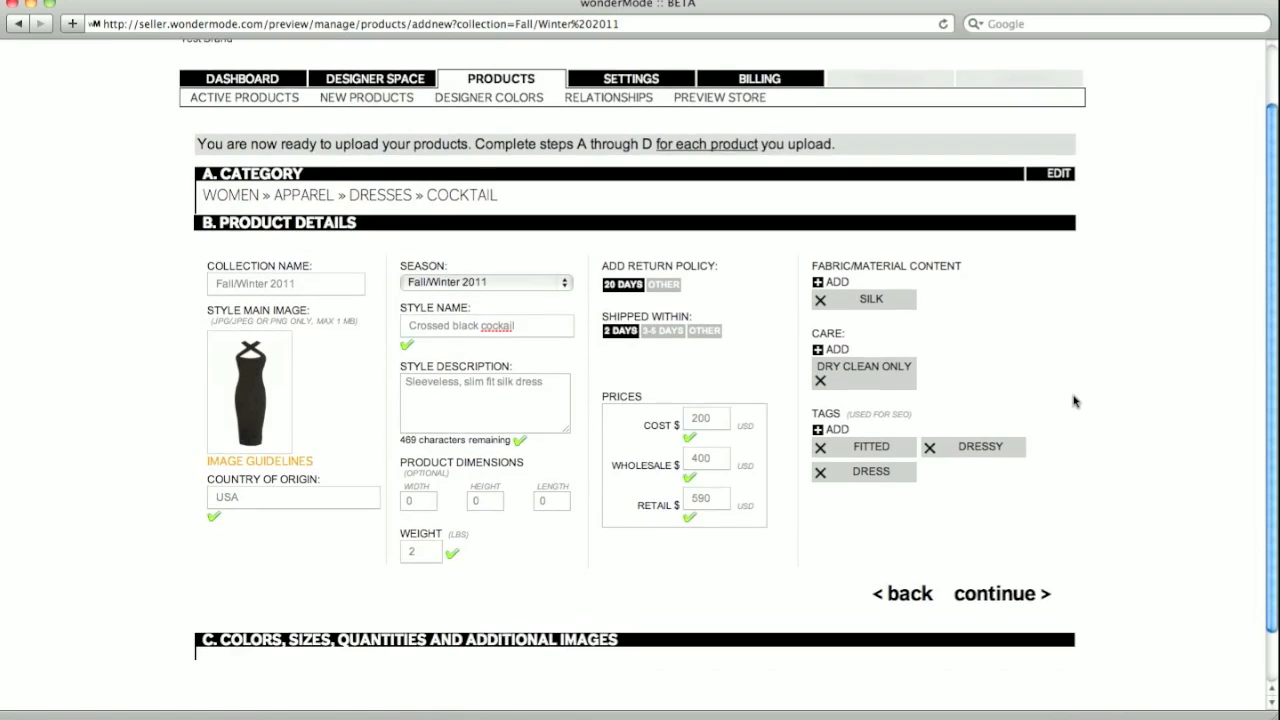
left_click(1000, 563)
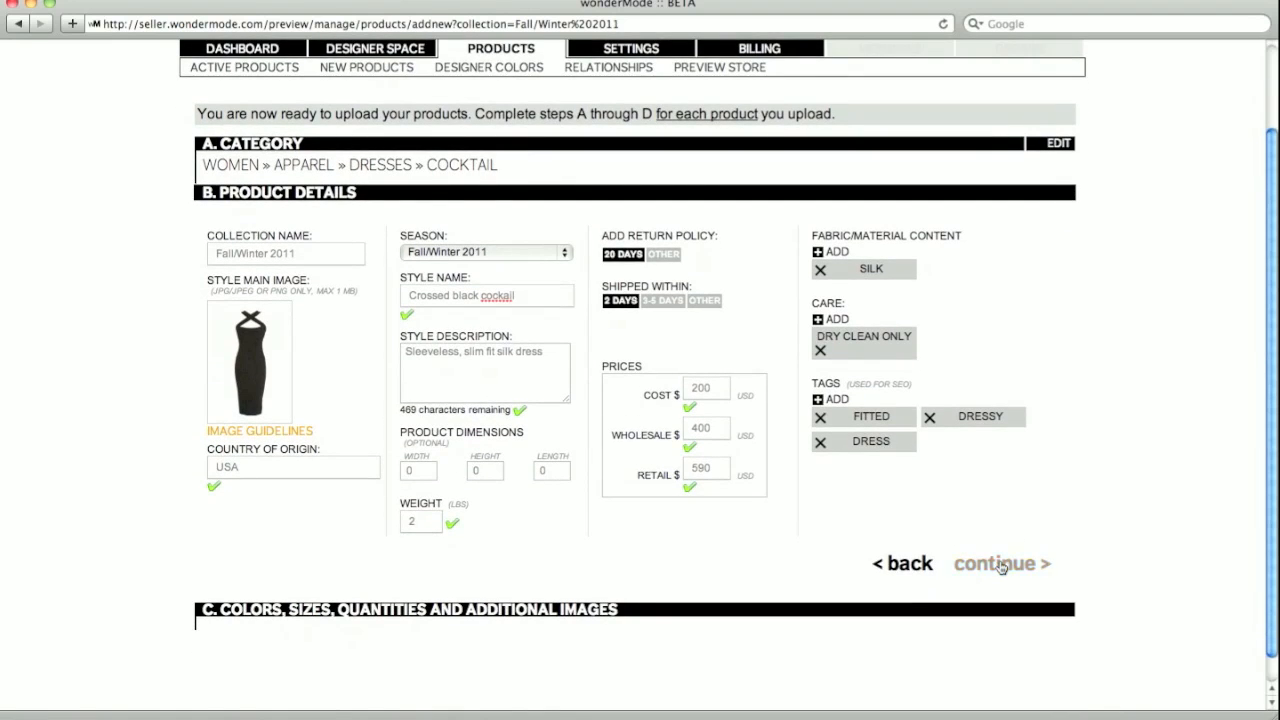
- Dismiss the SKU help message and add the custom black colour to the dress
left_click(511, 411)
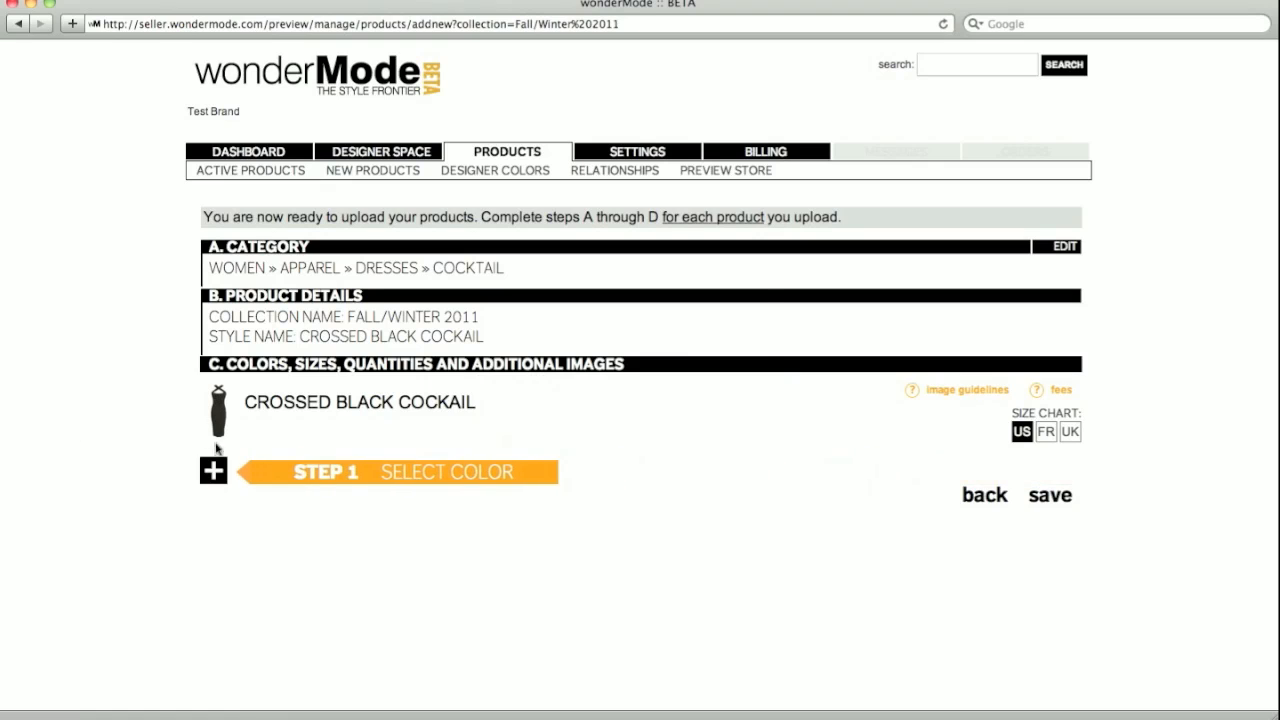
left_click(213, 472)
left_click(660, 251)
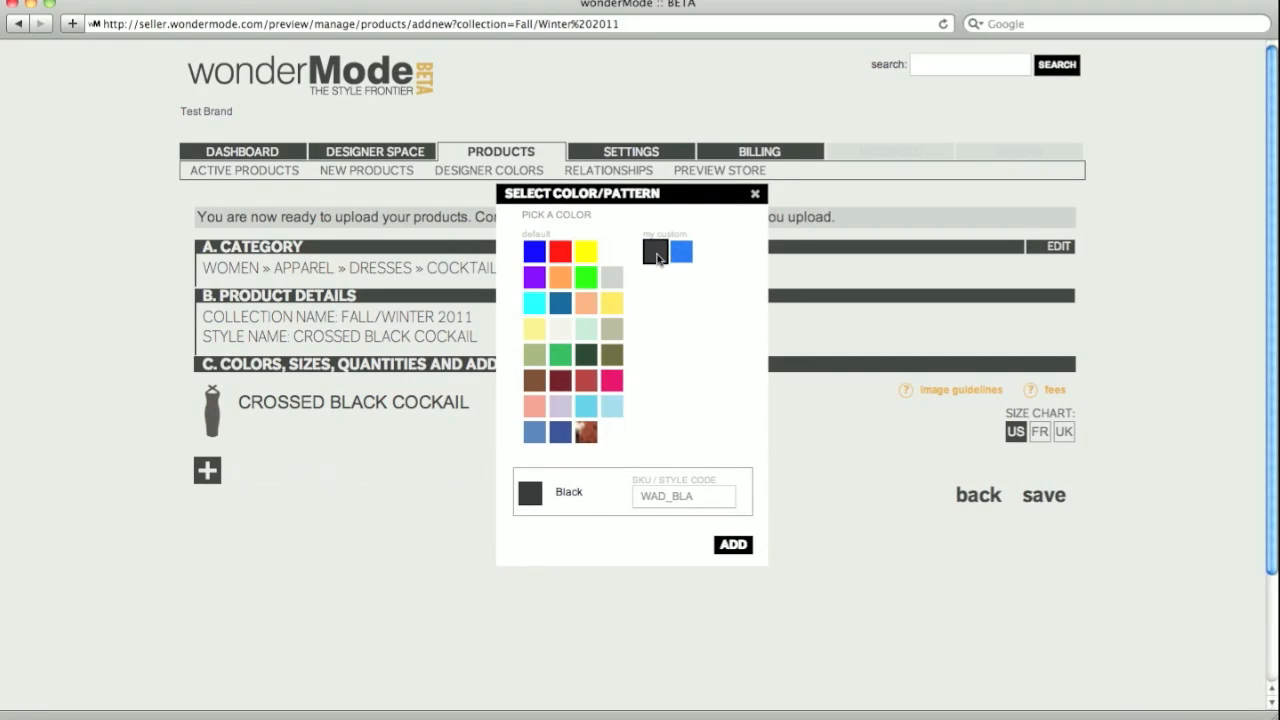
left_click(733, 544)
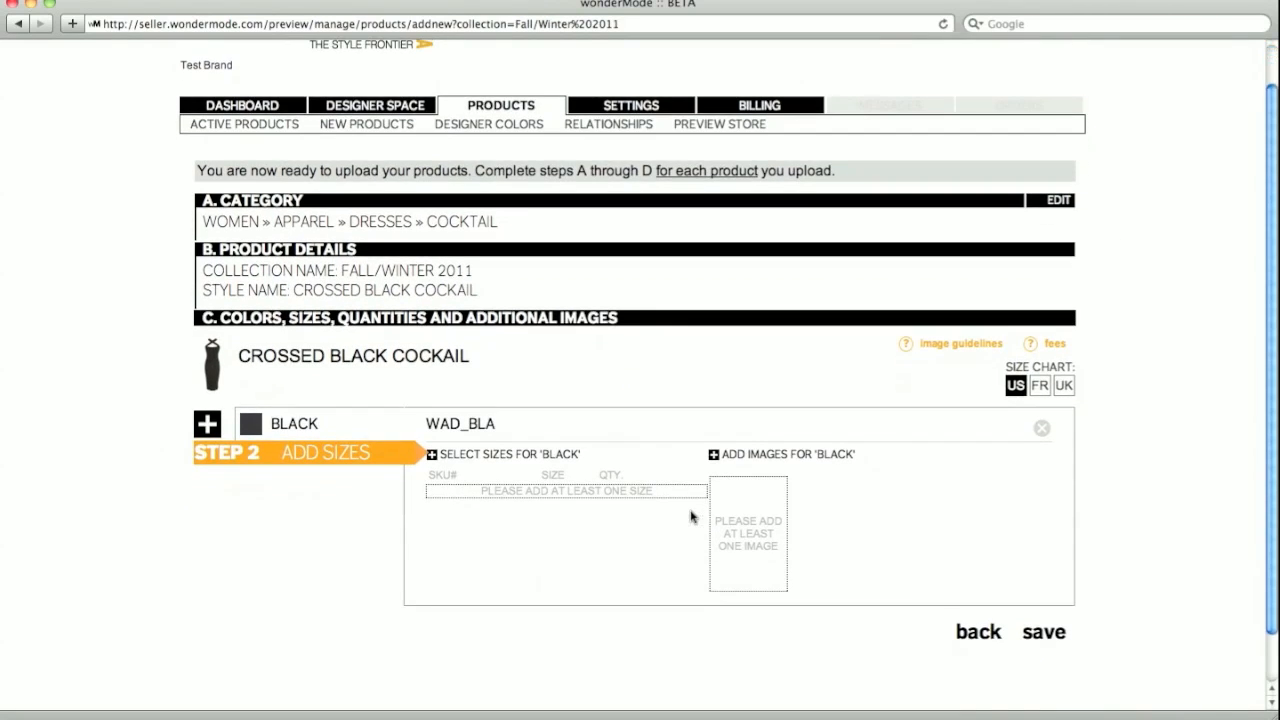
- Stock black in size S (quantity 1) and M (quantity 2), then attach the dress photo
left_click(492, 456)
left_click(514, 242)
left_click(616, 237)
left_click(805, 619)
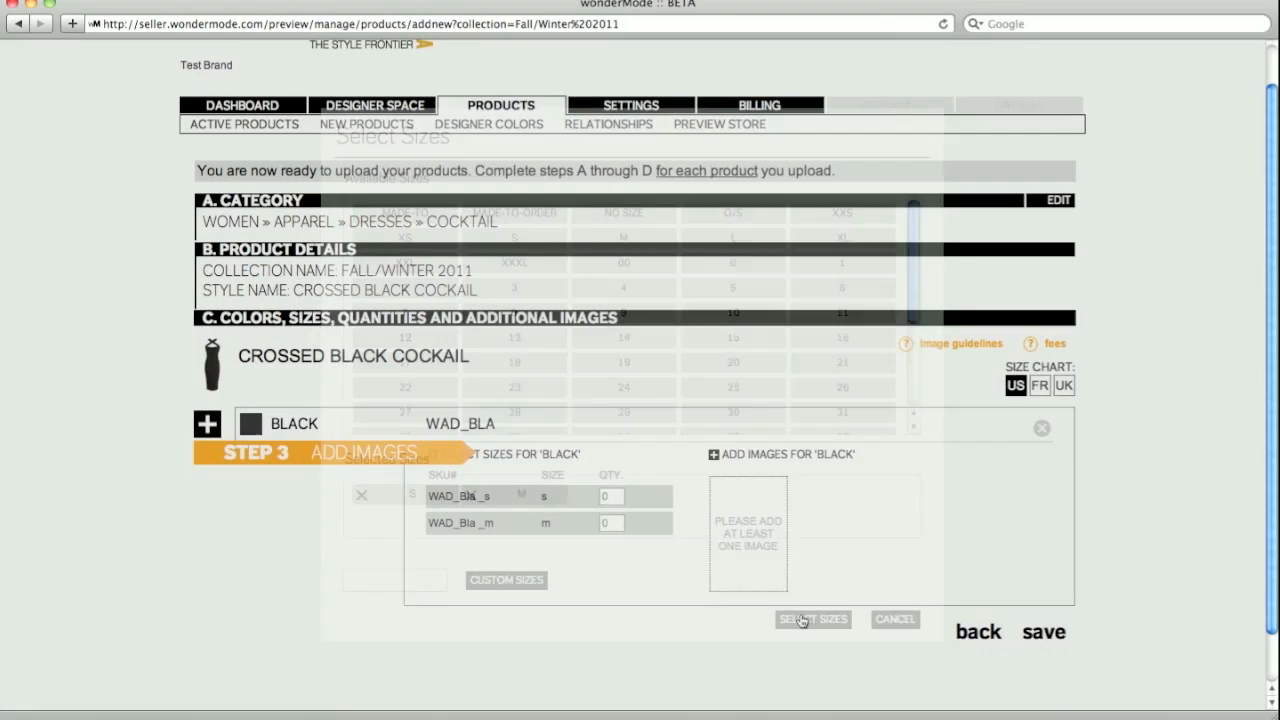
left_click(612, 497)
type("1")
key("Tab")
type("2")
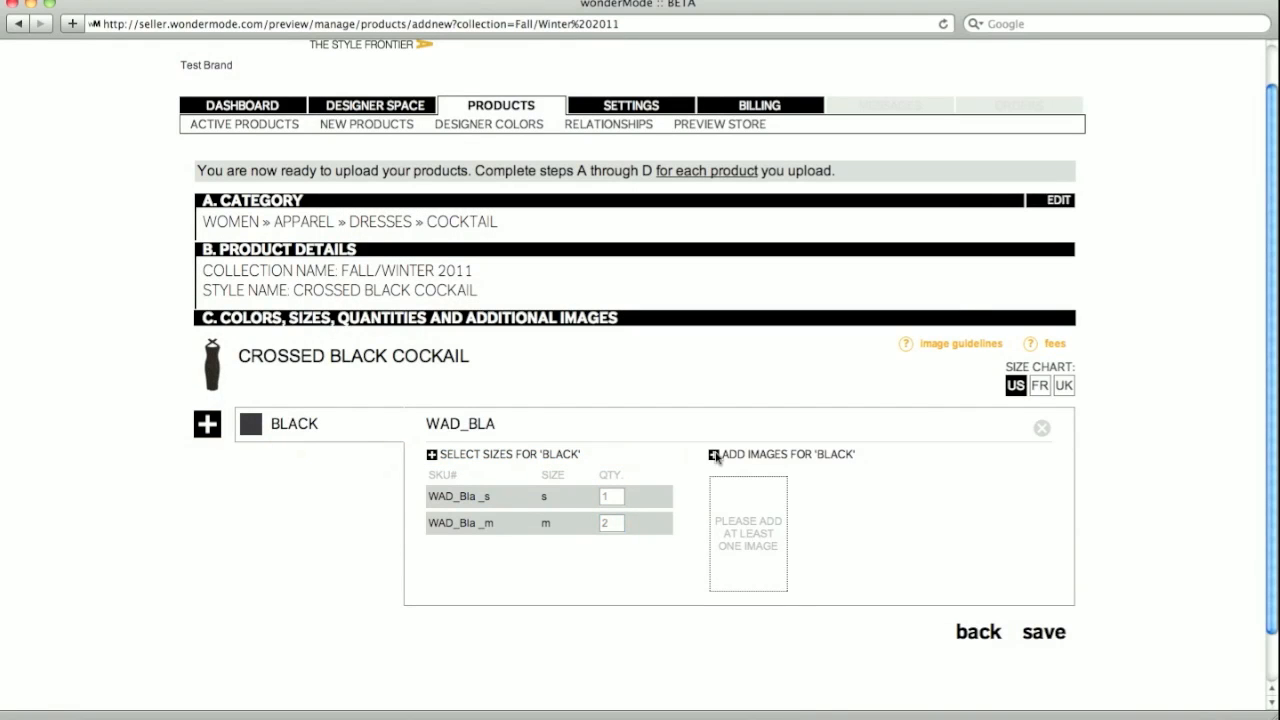
left_click(714, 454)
left_click(531, 165)
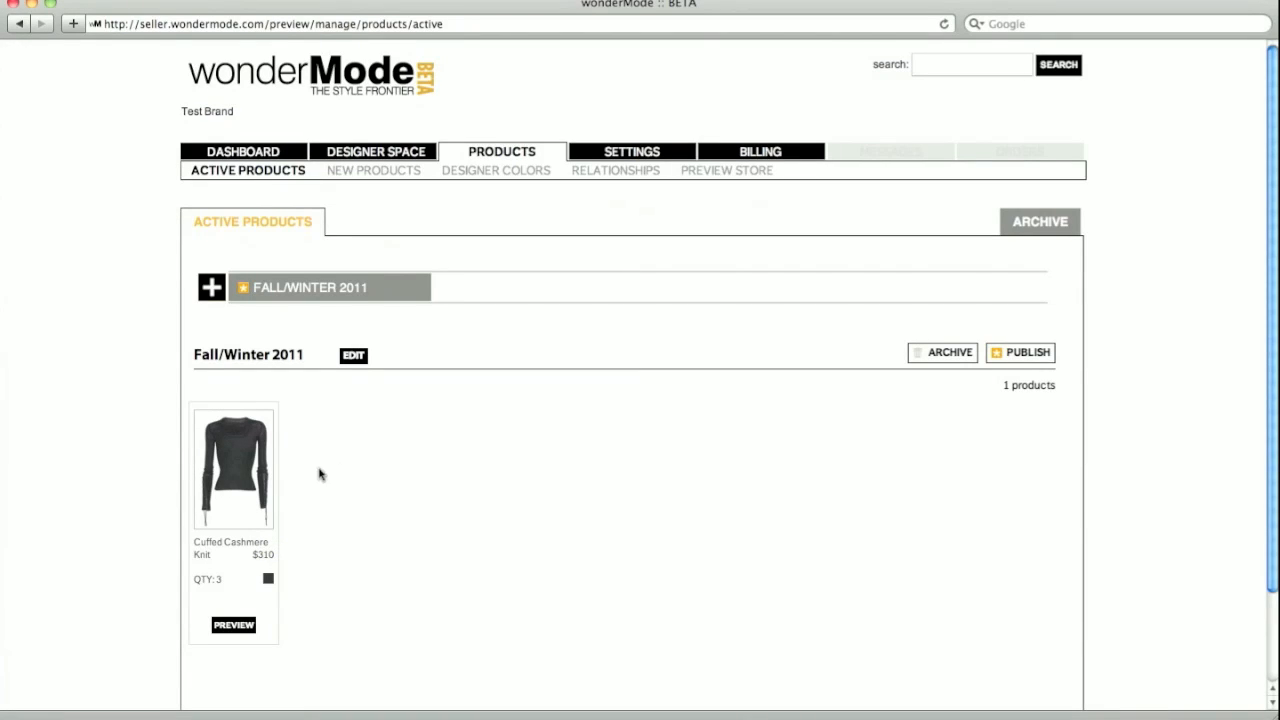
mouse_move(263, 523)
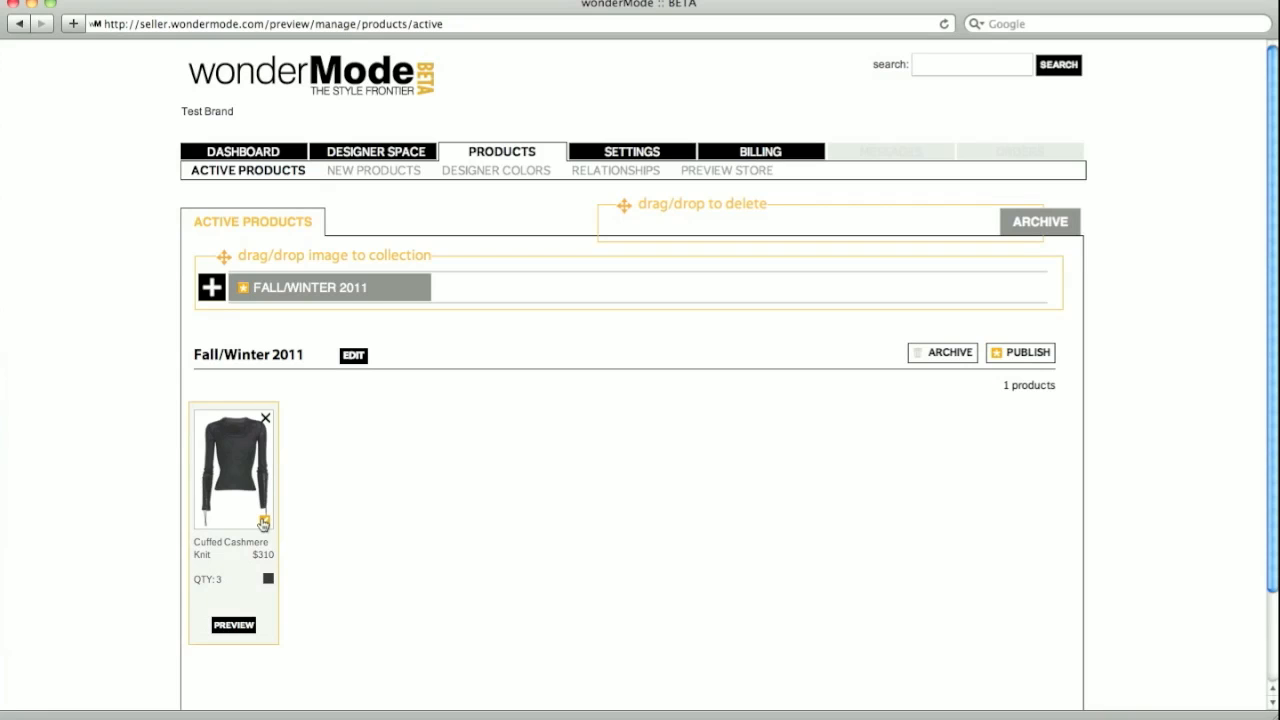
left_click(263, 522)
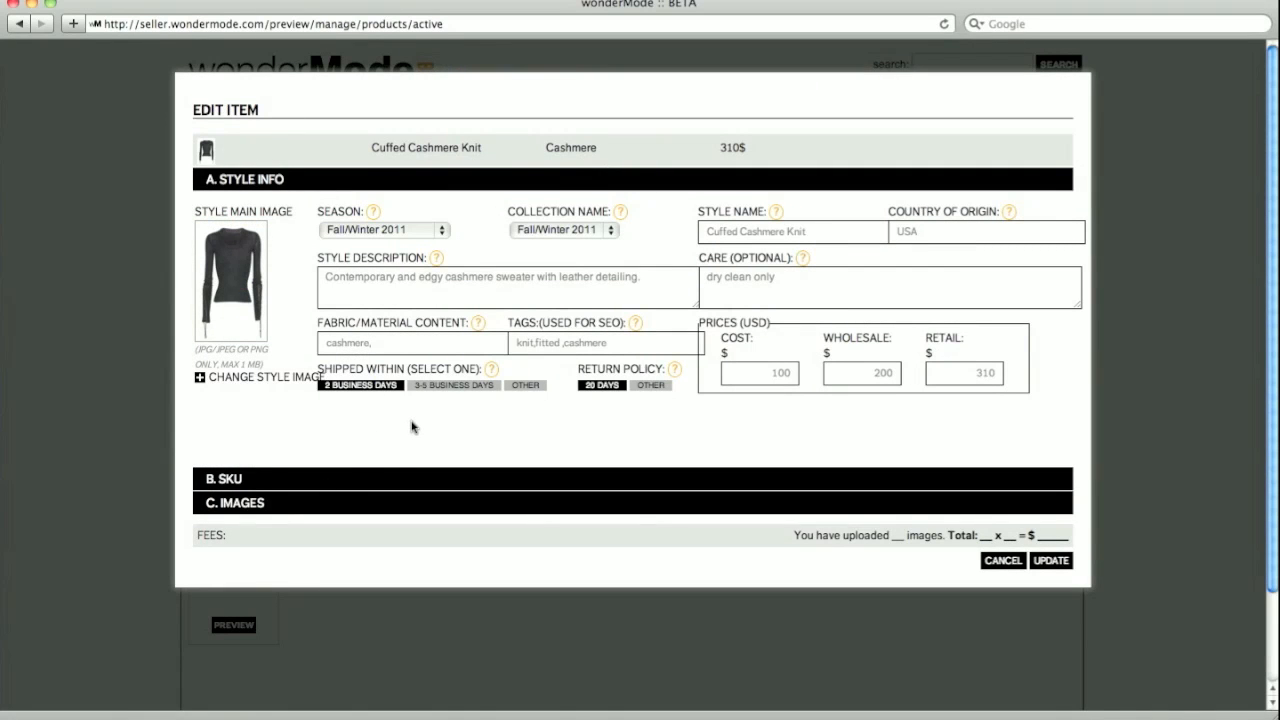
left_click(239, 480)
left_click(263, 372)
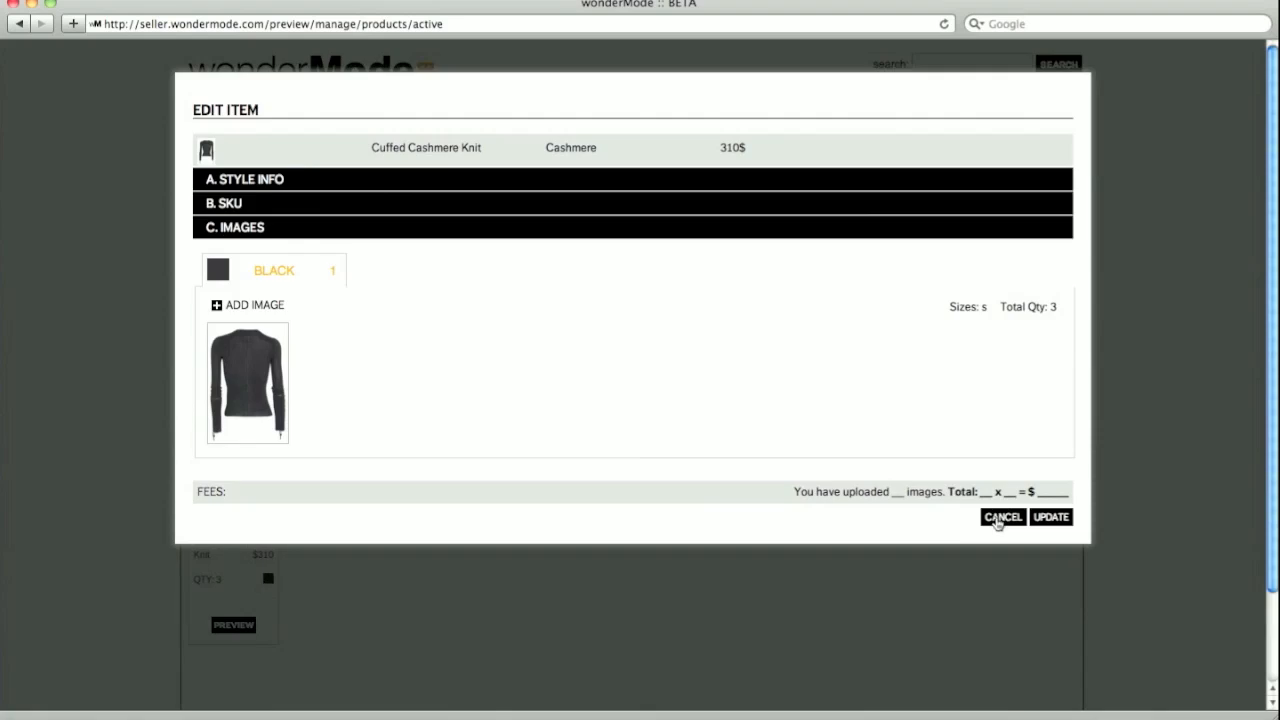
left_click(1001, 517)
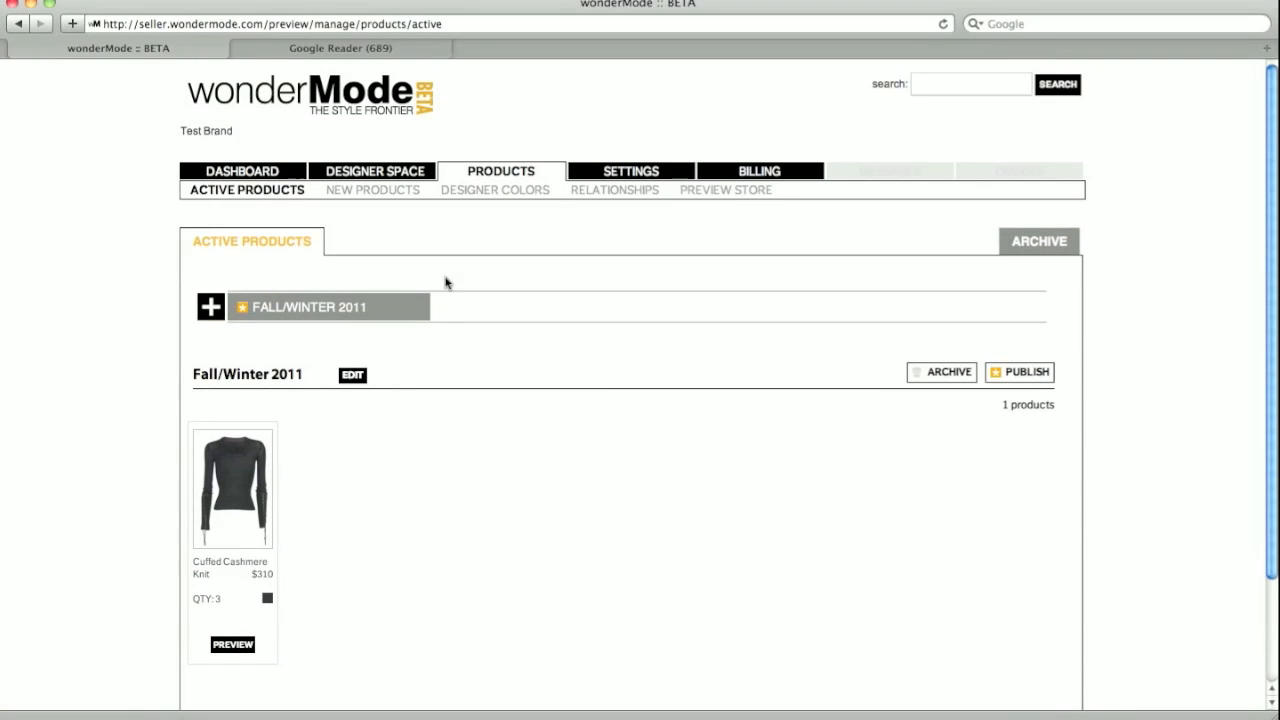
- Create a designer colour closest to red with the Vermilion chip image, then go to Settings
left_click(481, 197)
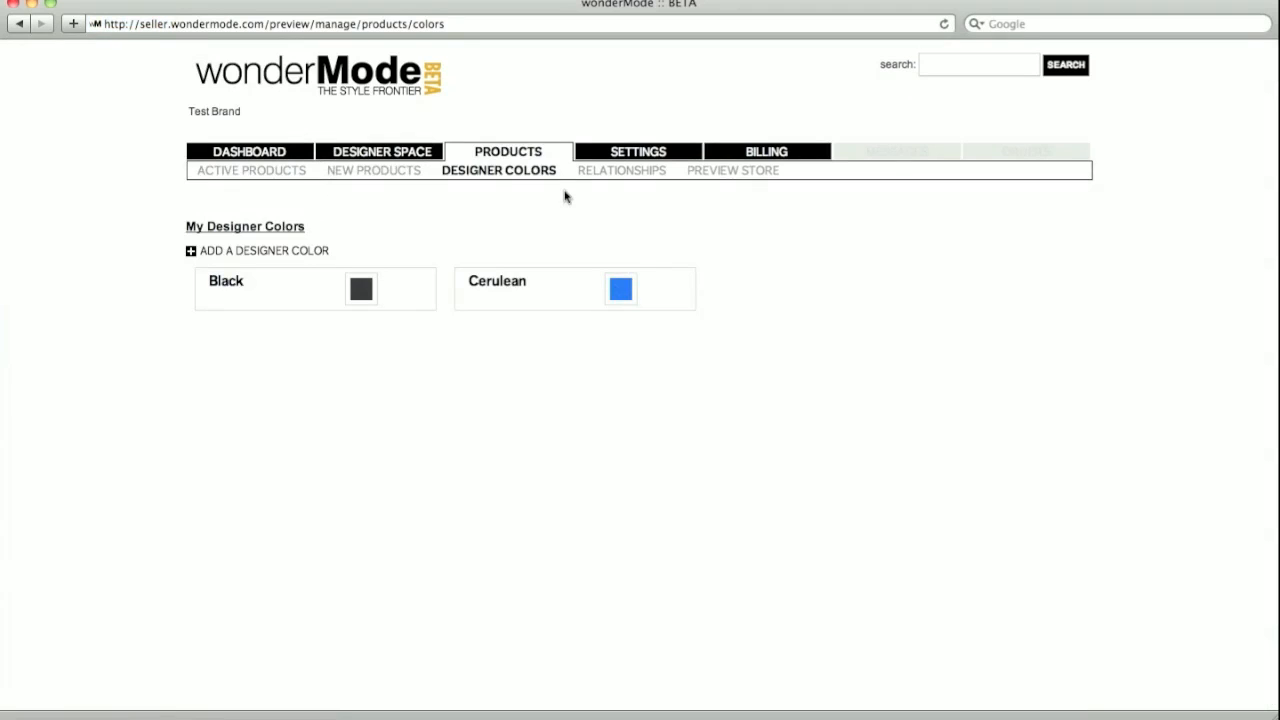
left_click(311, 258)
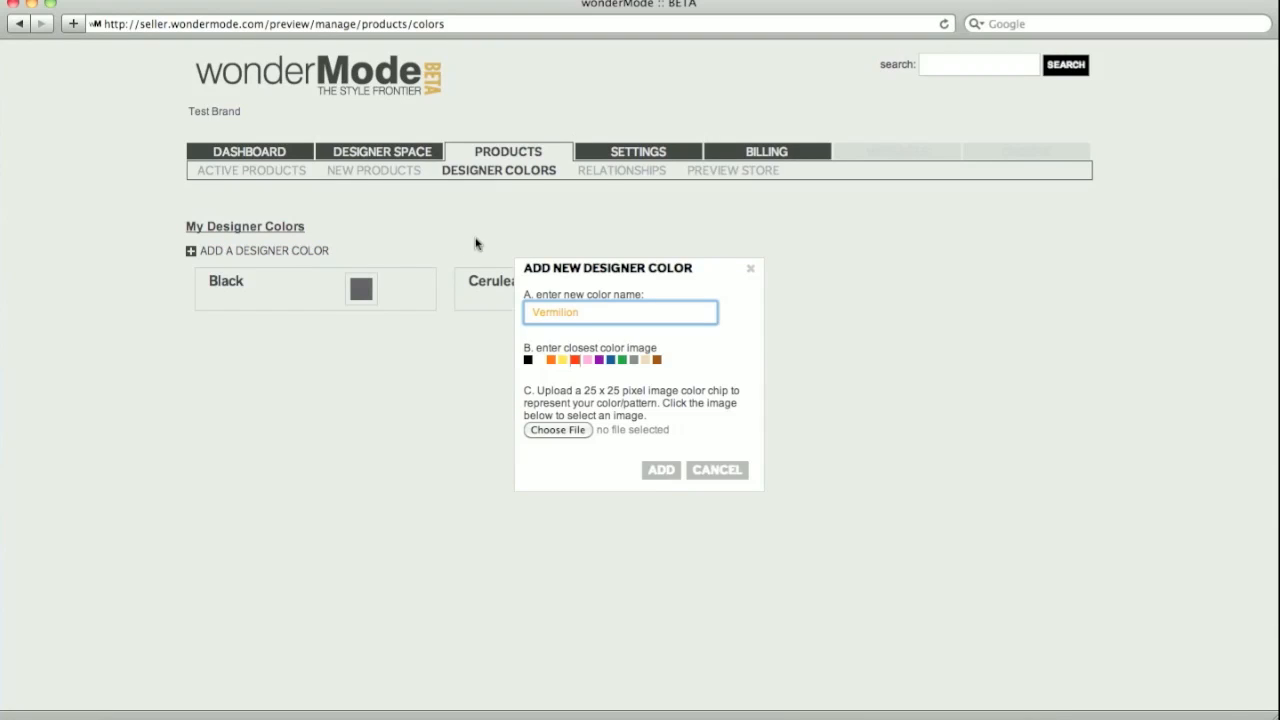
left_click(574, 362)
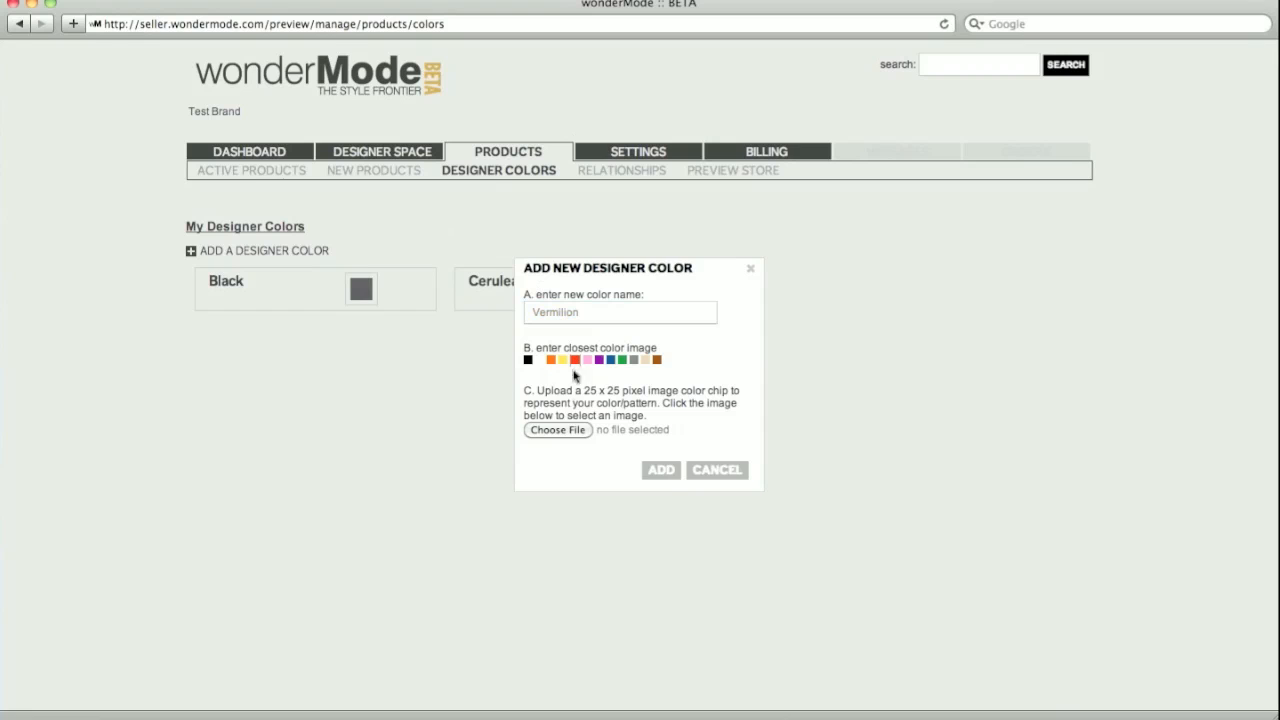
left_click(566, 430)
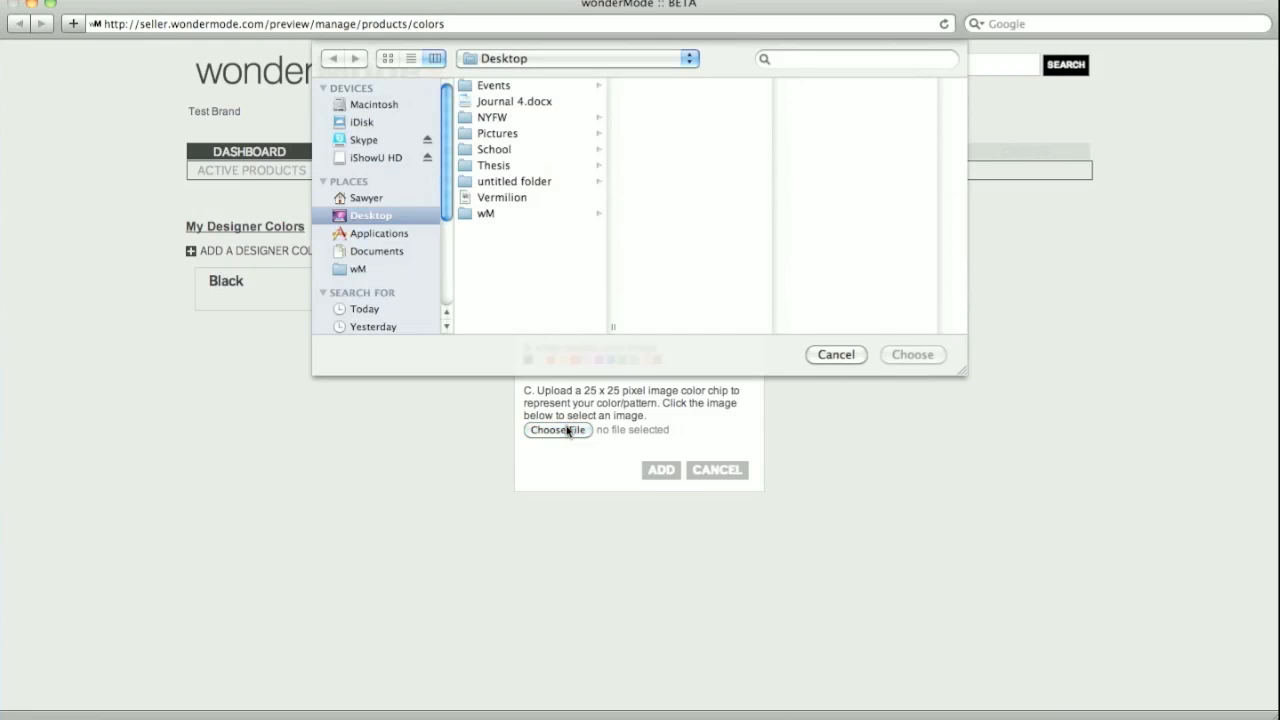
left_click(517, 205)
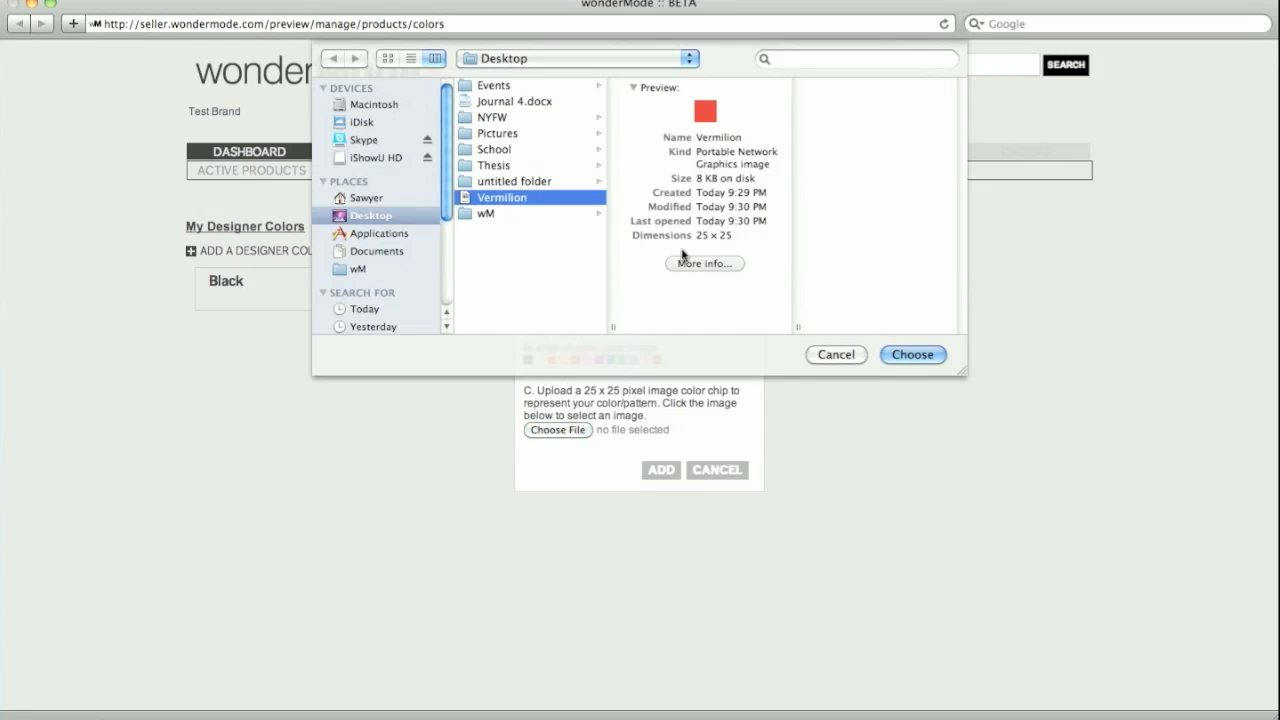
left_click(912, 355)
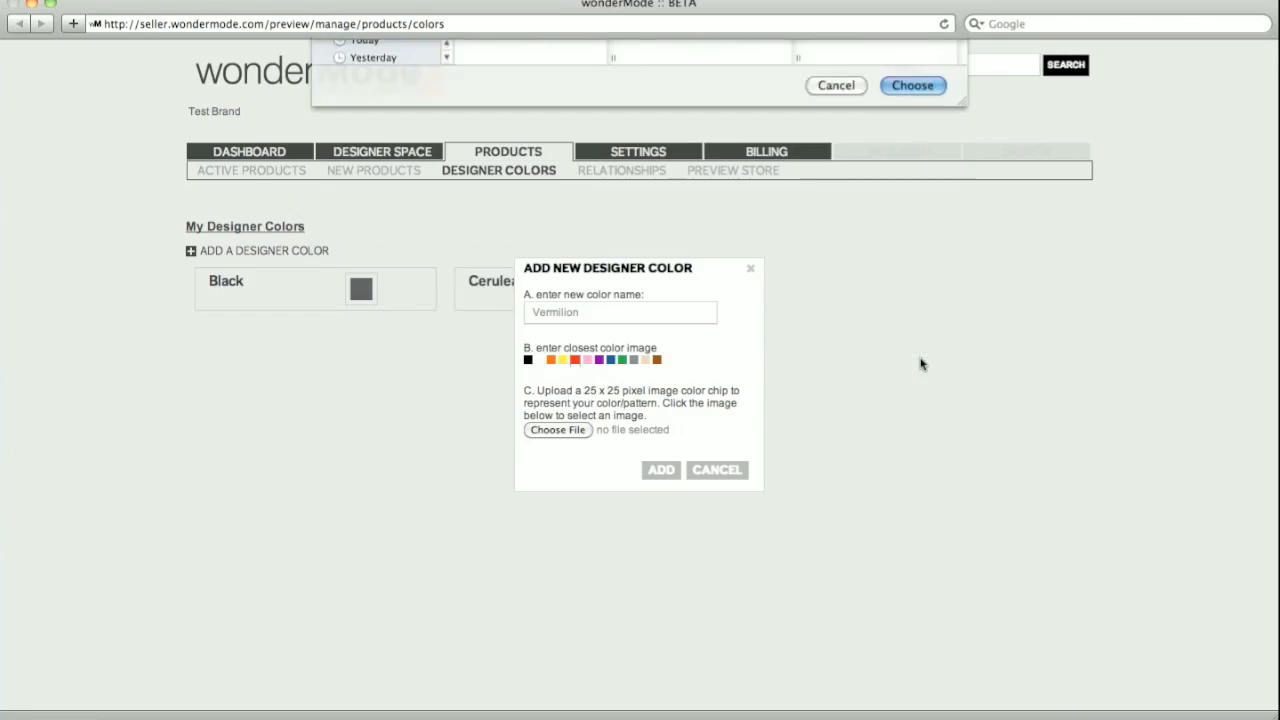
left_click(660, 474)
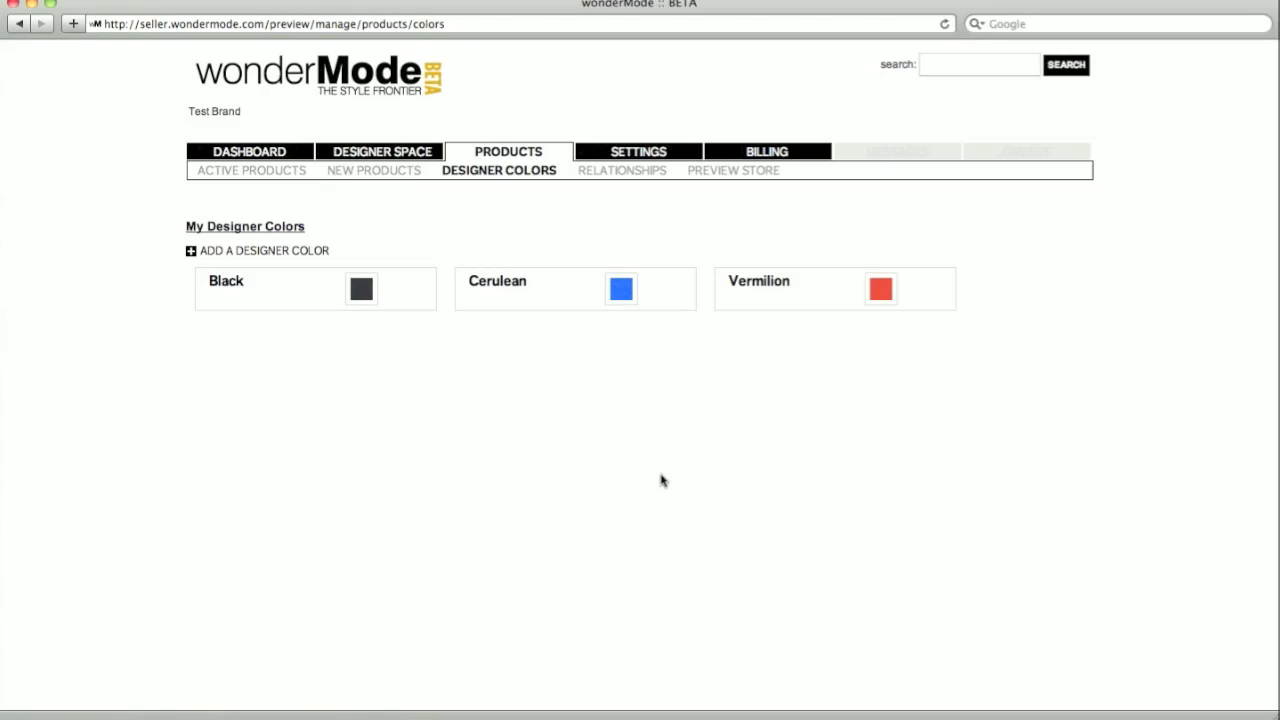
left_click(638, 151)
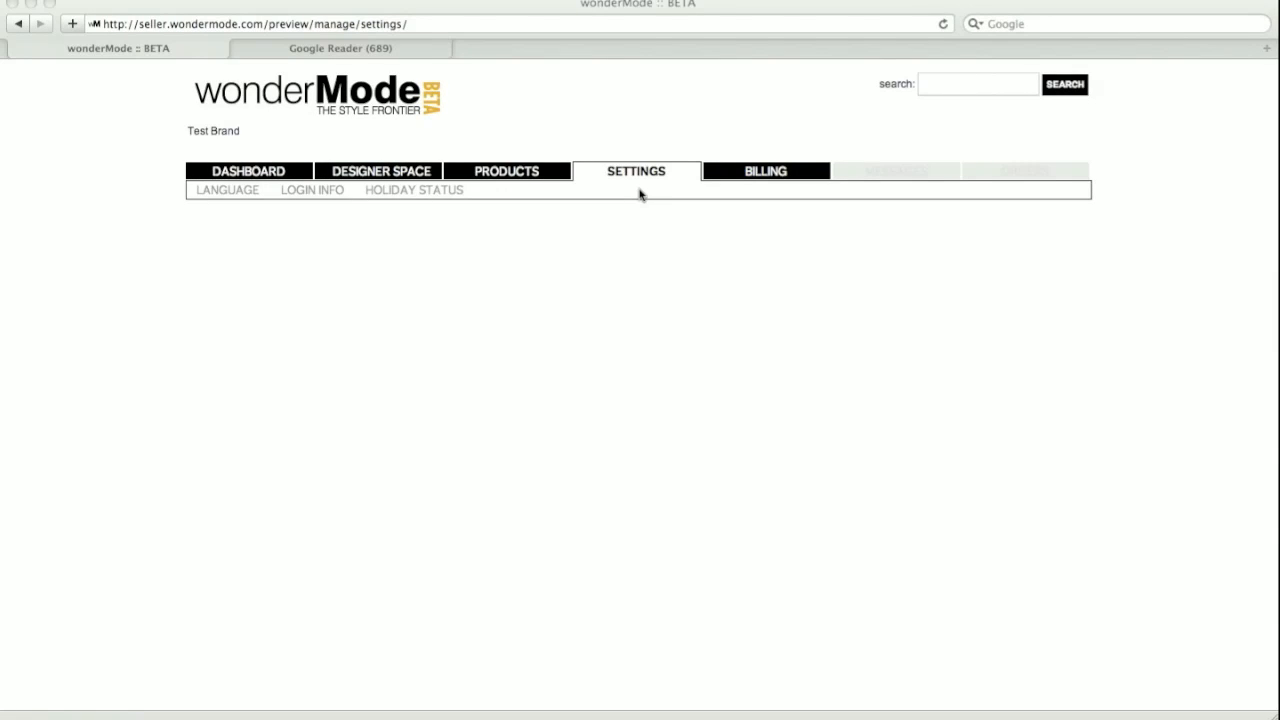
- Switch to the Billing tab of the seller account settings
left_click(746, 180)
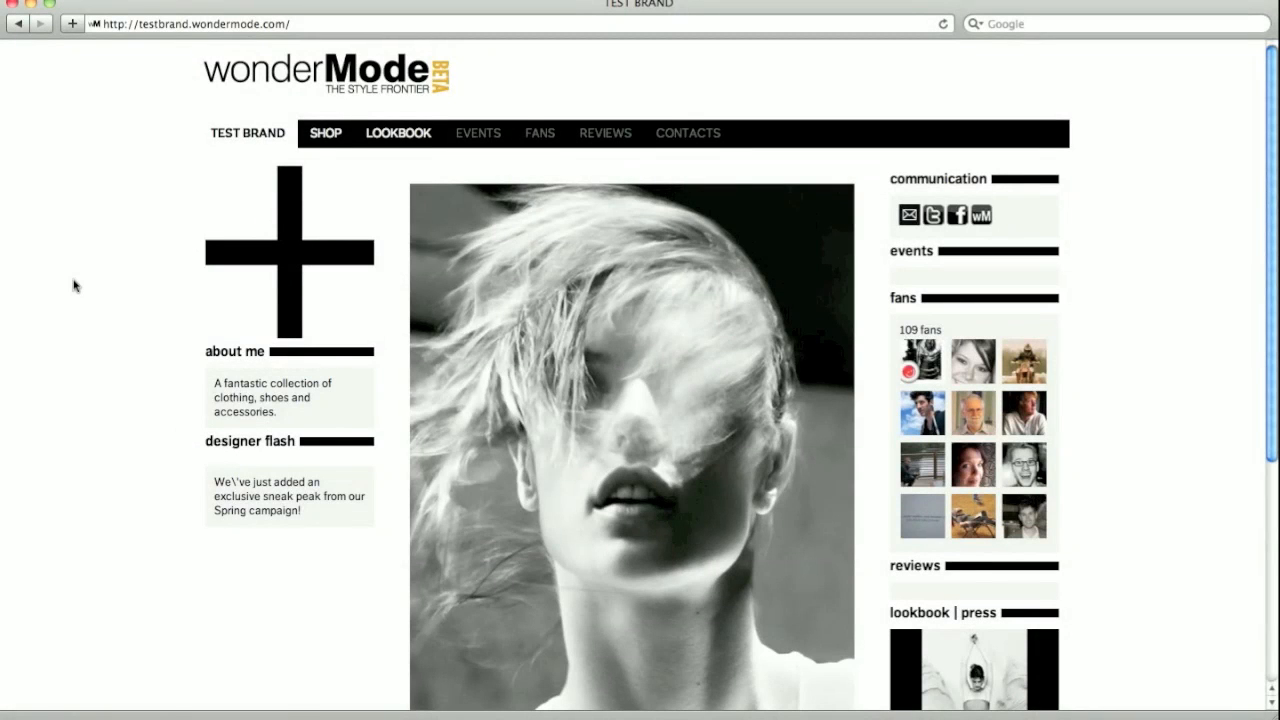
- Browse the Test Brand storefront and open its Shop listing with the Cuffed Cashmere Knit
scroll(73, 286, "down", 7)
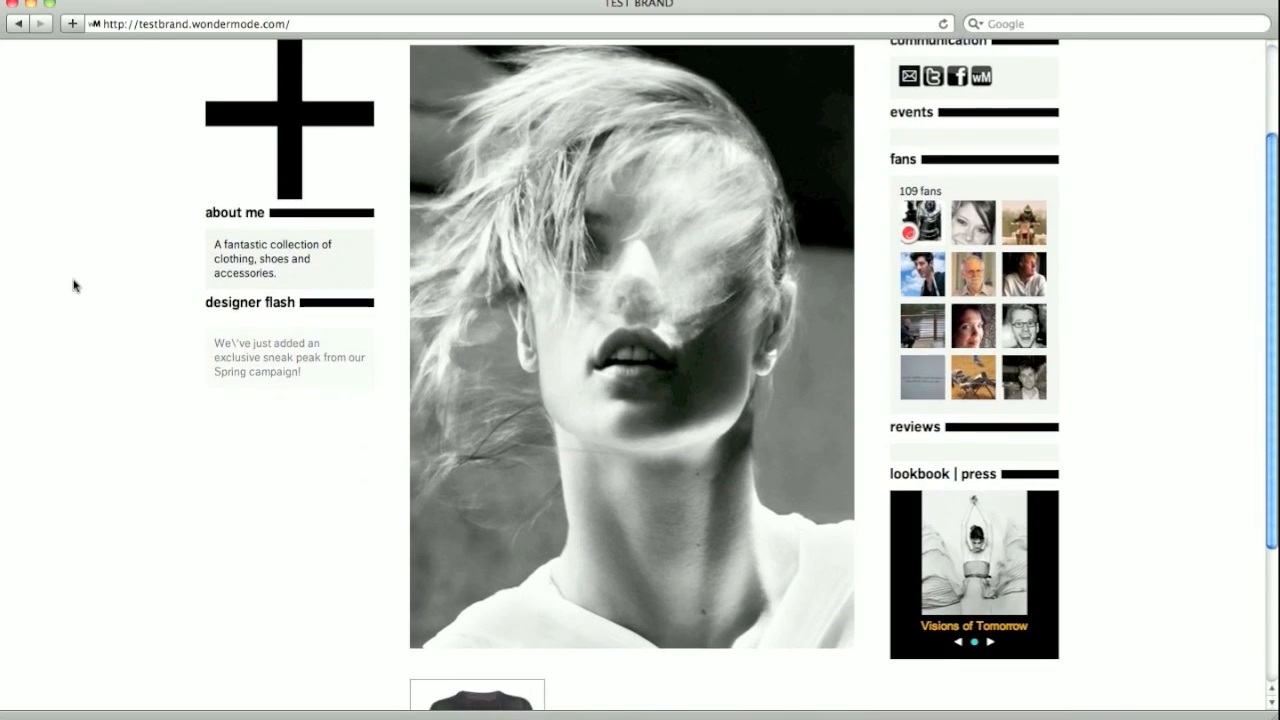
scroll(73, 286, "up", 6)
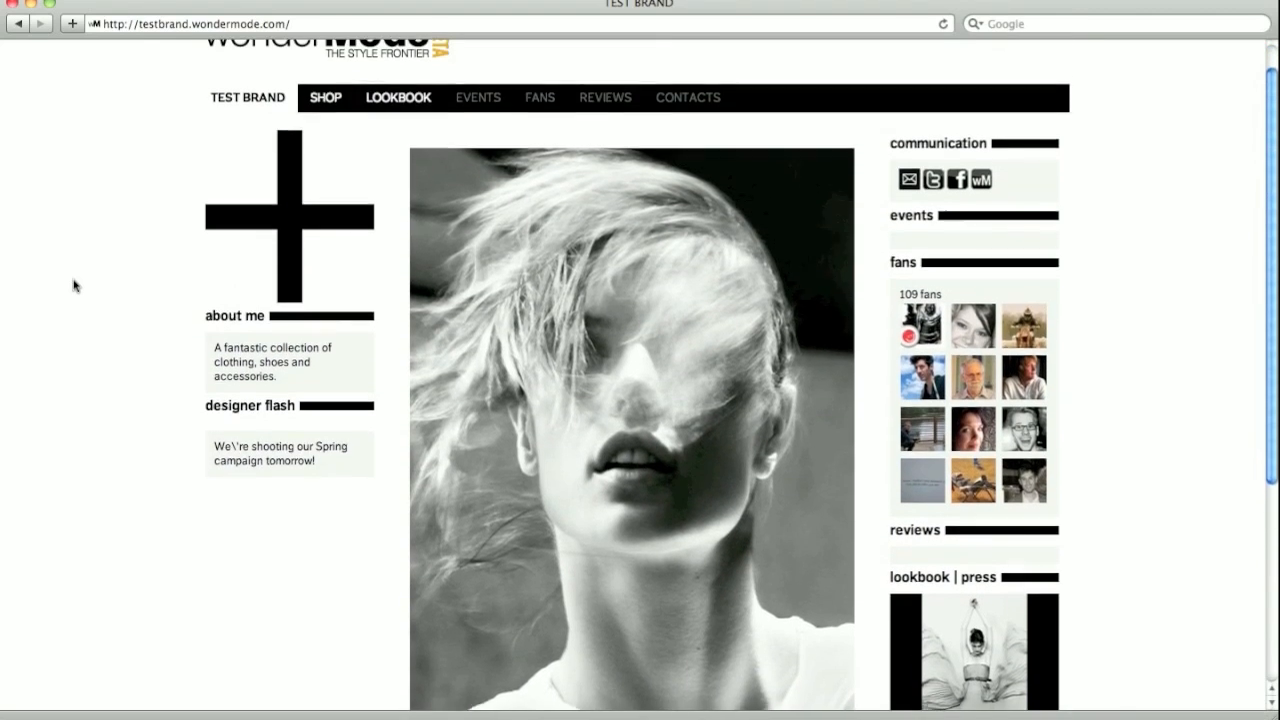
left_click(325, 97)
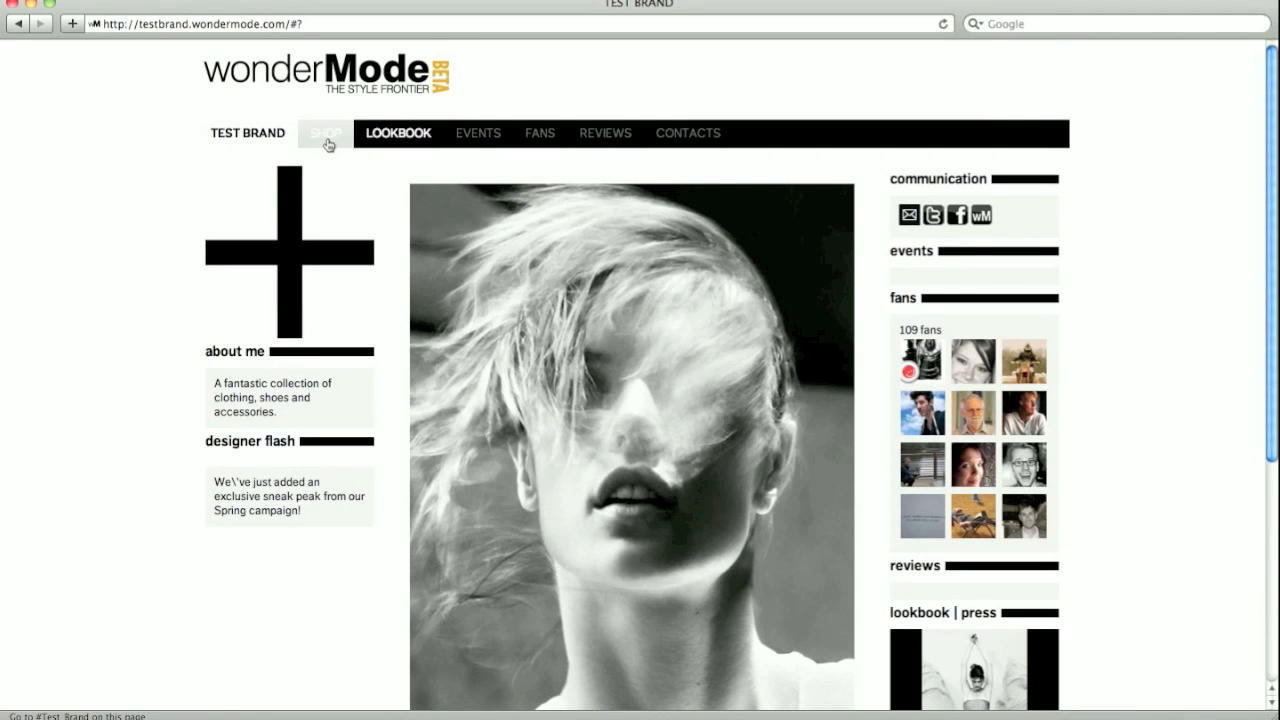
left_click(326, 136)
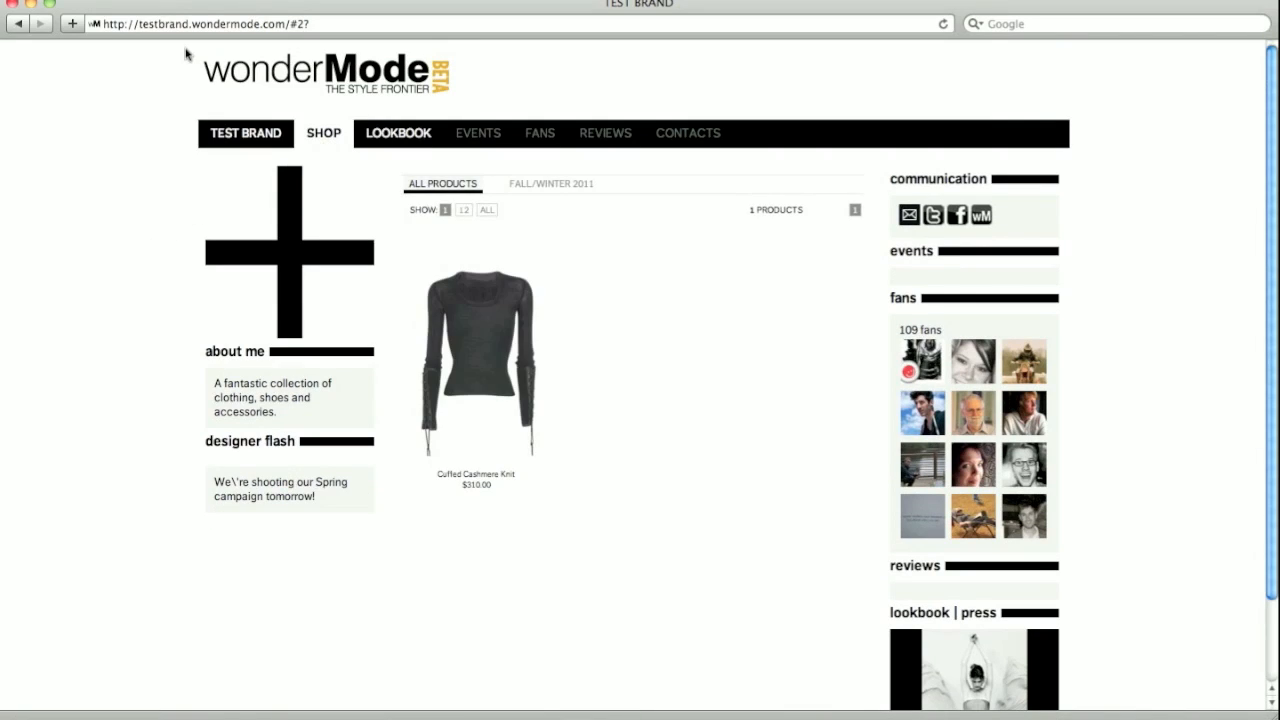